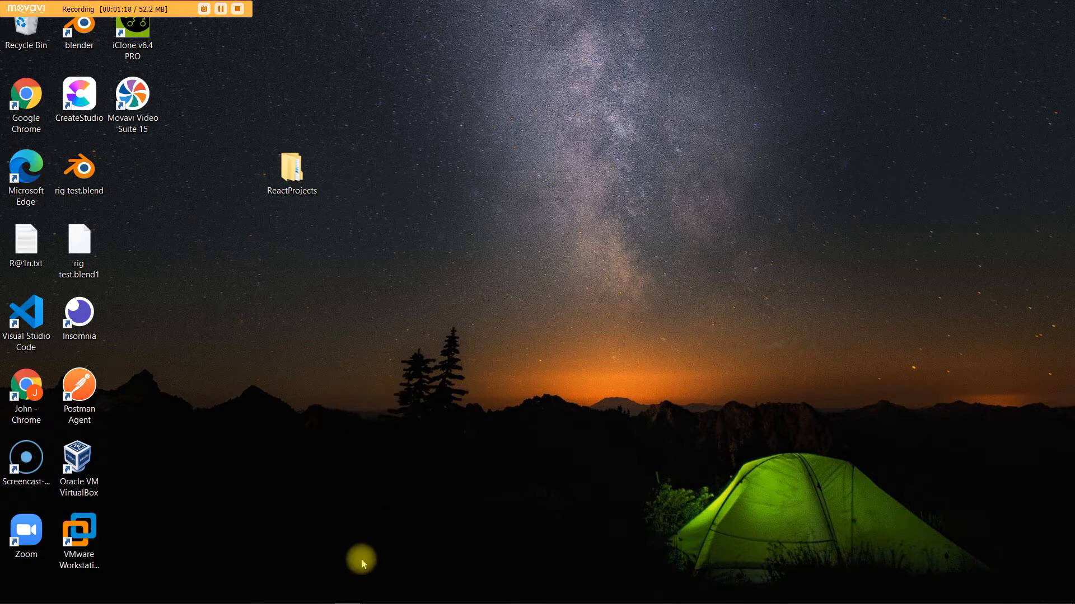
Step: Switch to Google Chrome and open the Google homepage from the new tab's shortcuts
{"action": "mouse_move", "coordinate": [295, 599]}
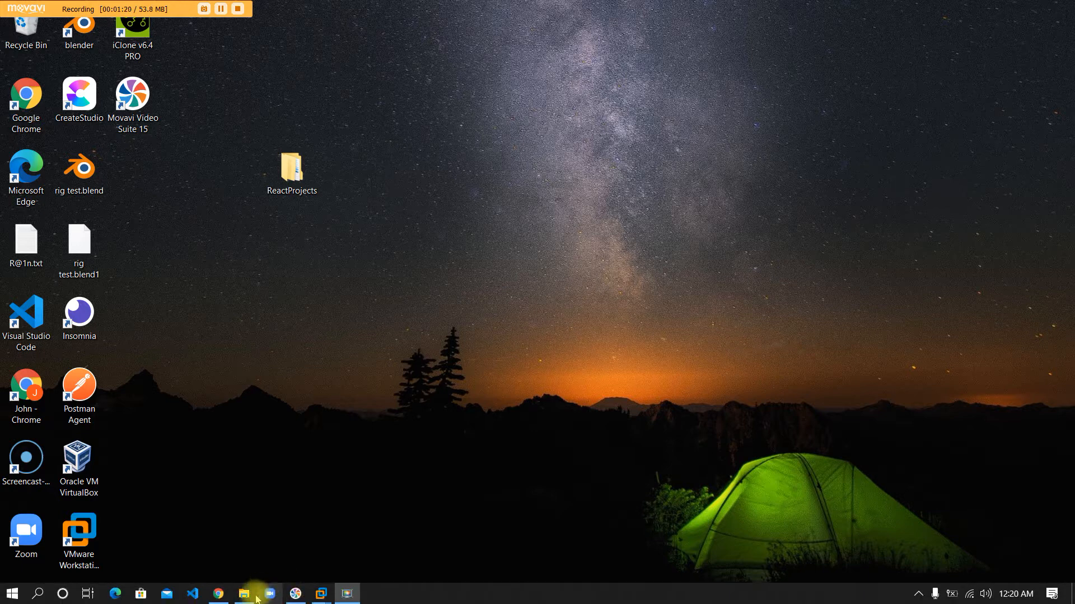
{"action": "mouse_move", "coordinate": [216, 597]}
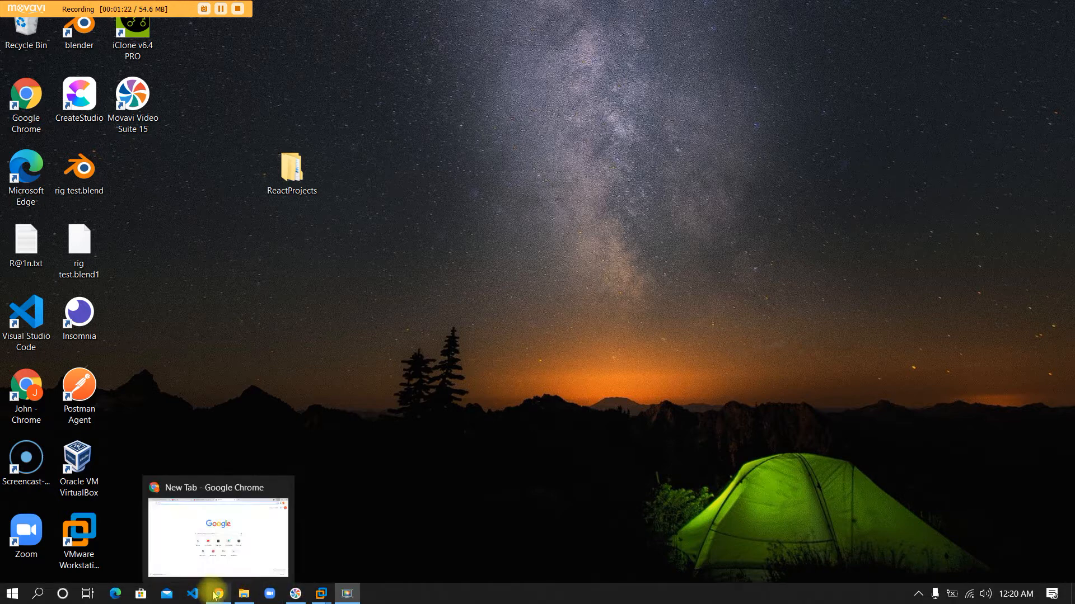
{"action": "left_click", "coordinate": [229, 535]}
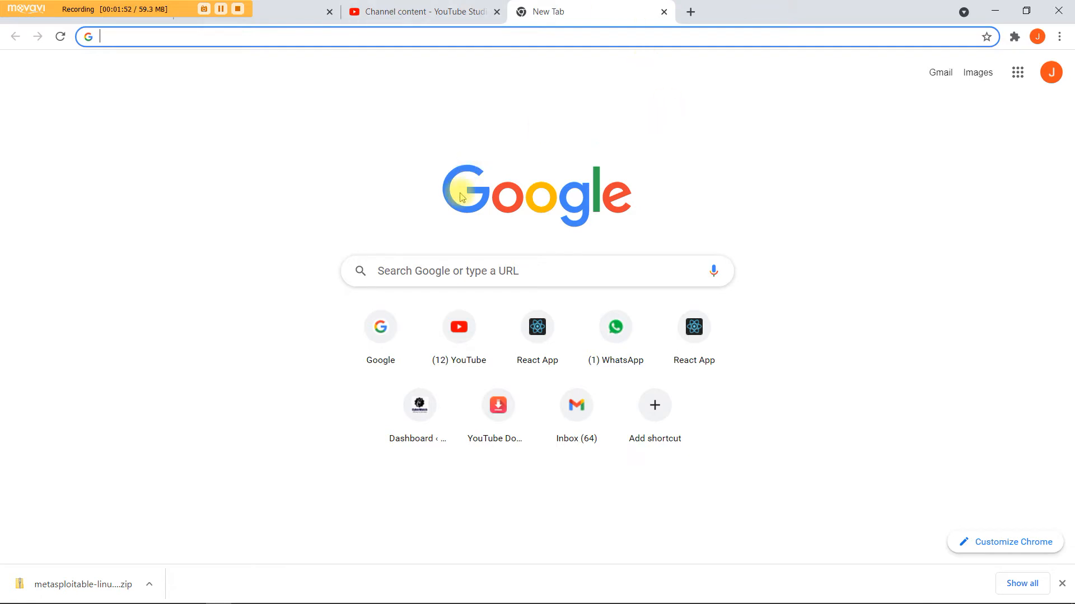
{"action": "left_click", "coordinate": [458, 270]}
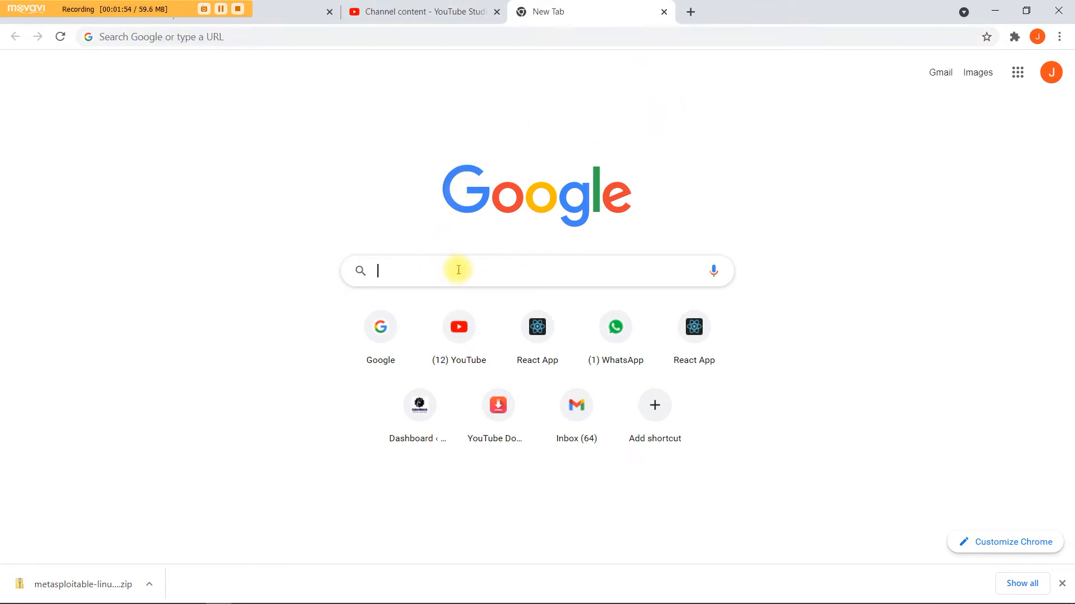
{"action": "left_click", "coordinate": [258, 259]}
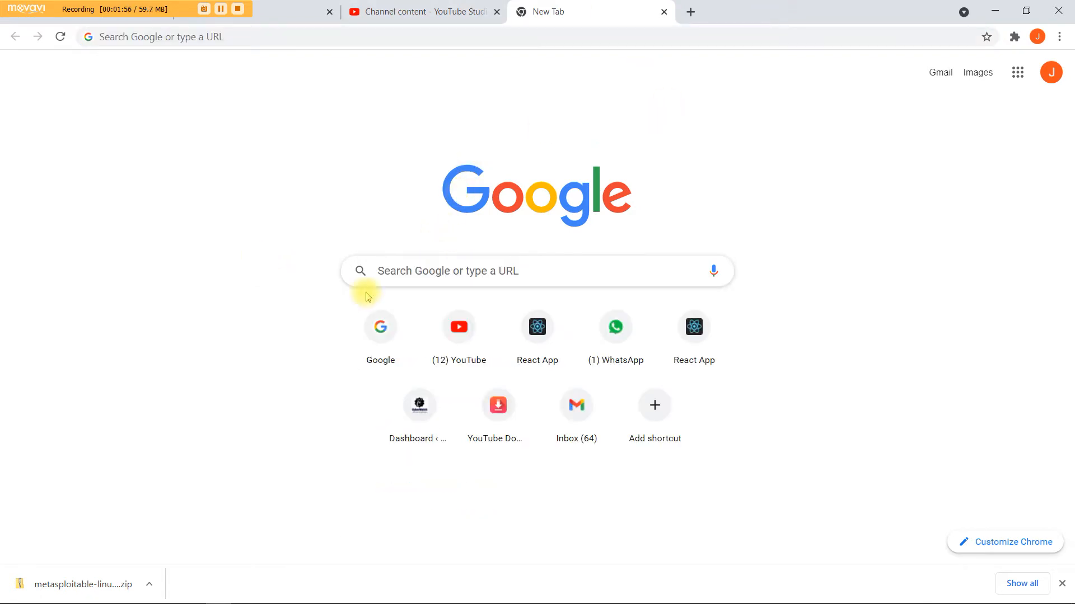
{"action": "left_click", "coordinate": [380, 333]}
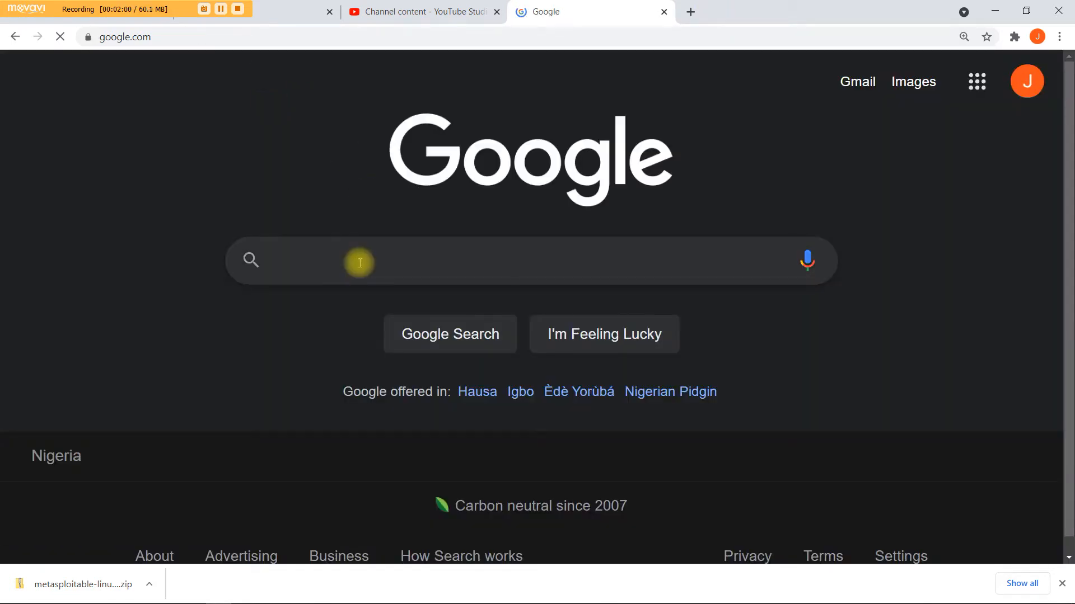
Step: Search Google for "download metasploitable2"
{"action": "left_click", "coordinate": [360, 263]}
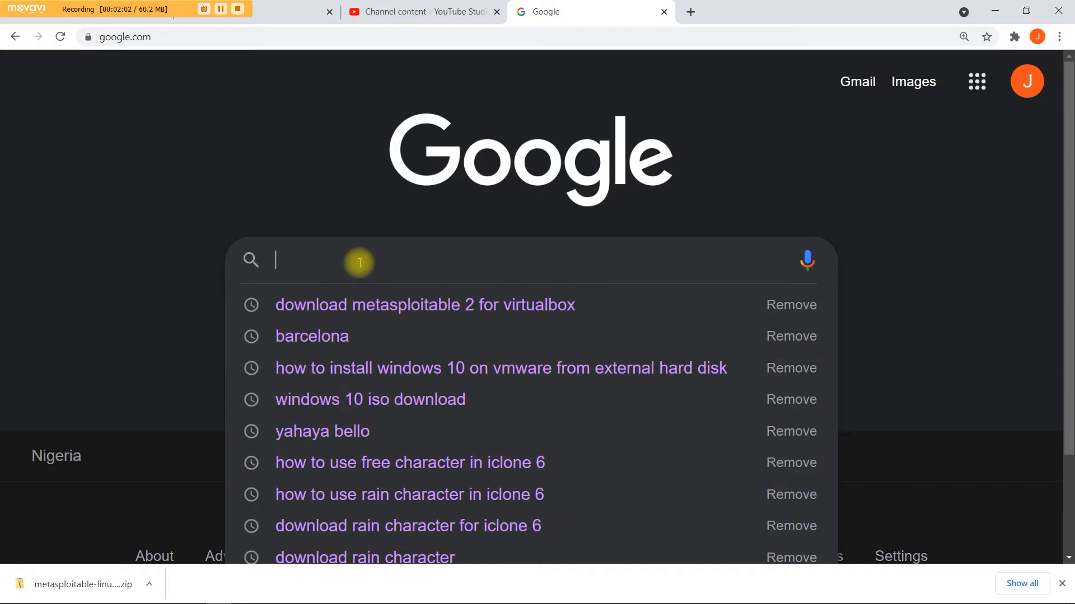
{"action": "type", "text": "do"}
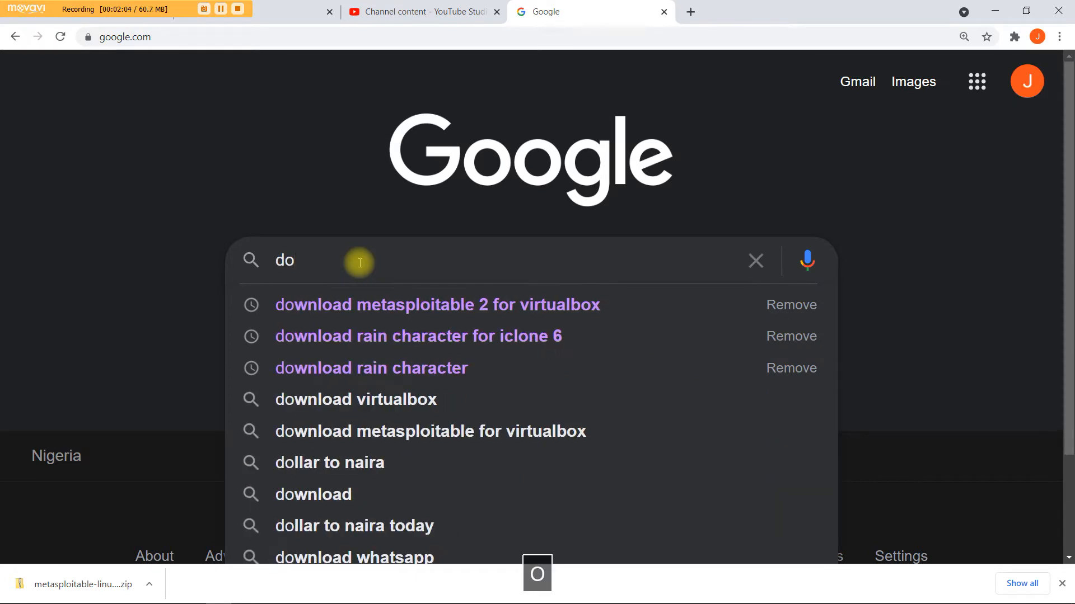
{"action": "type", "text": "wnload me"}
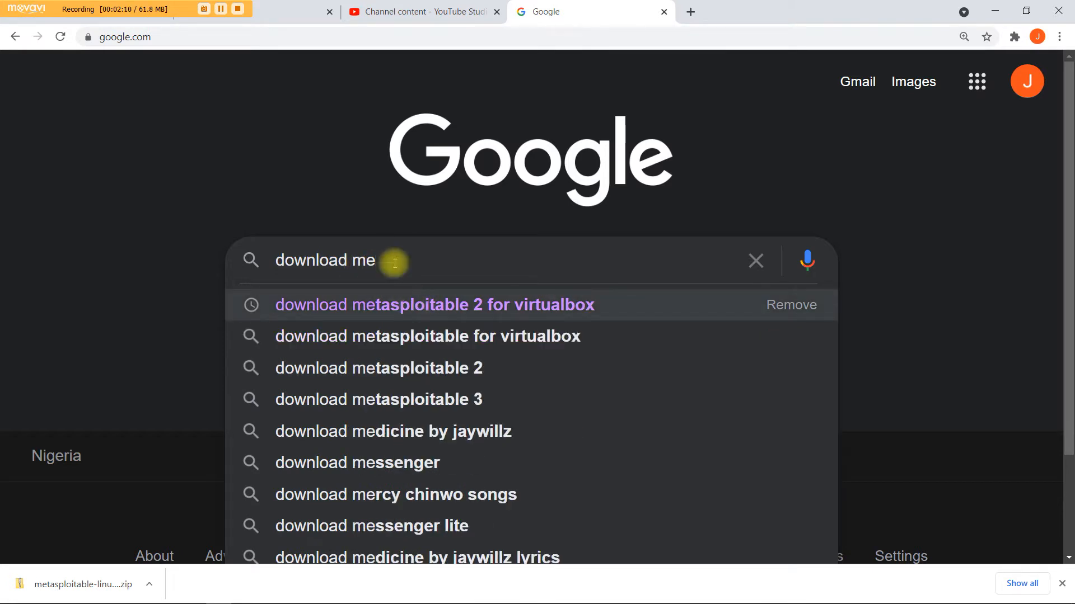
{"action": "type", "text": "tas"}
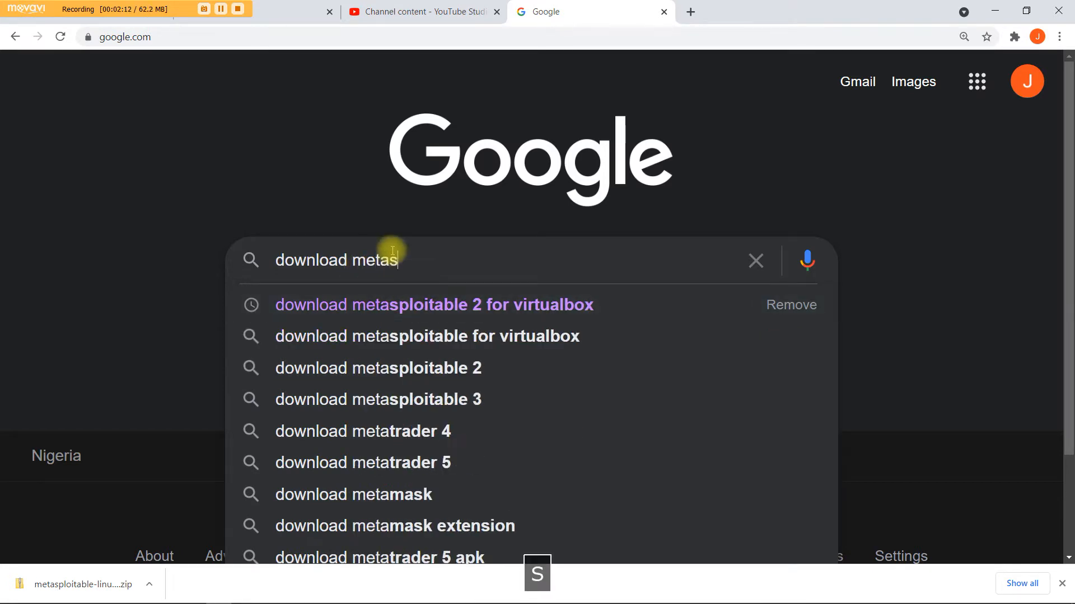
{"action": "type", "text": "ploitable"}
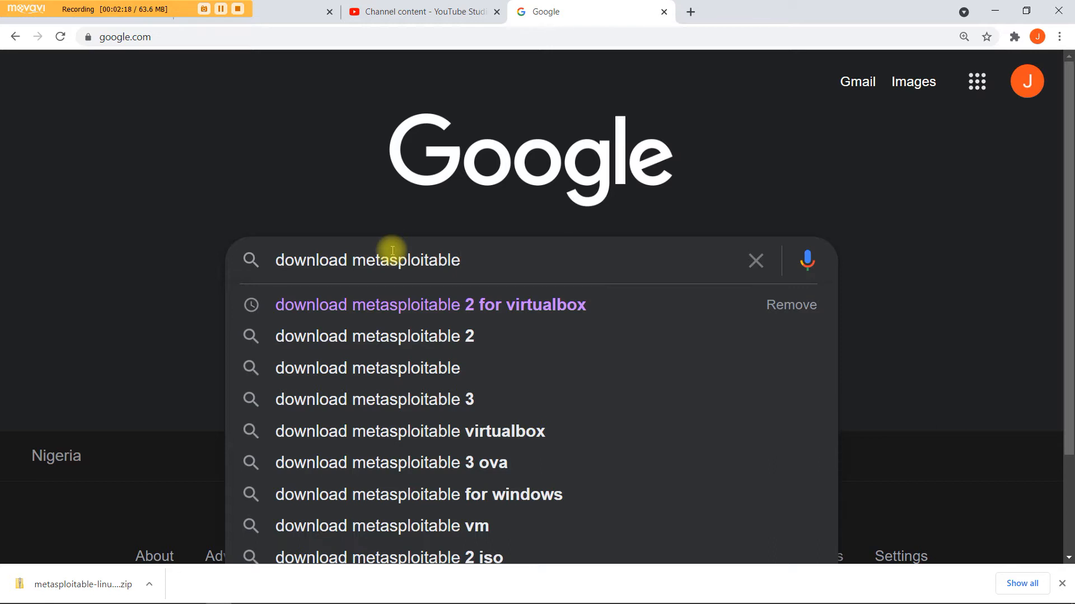
{"action": "type", "text": "2"}
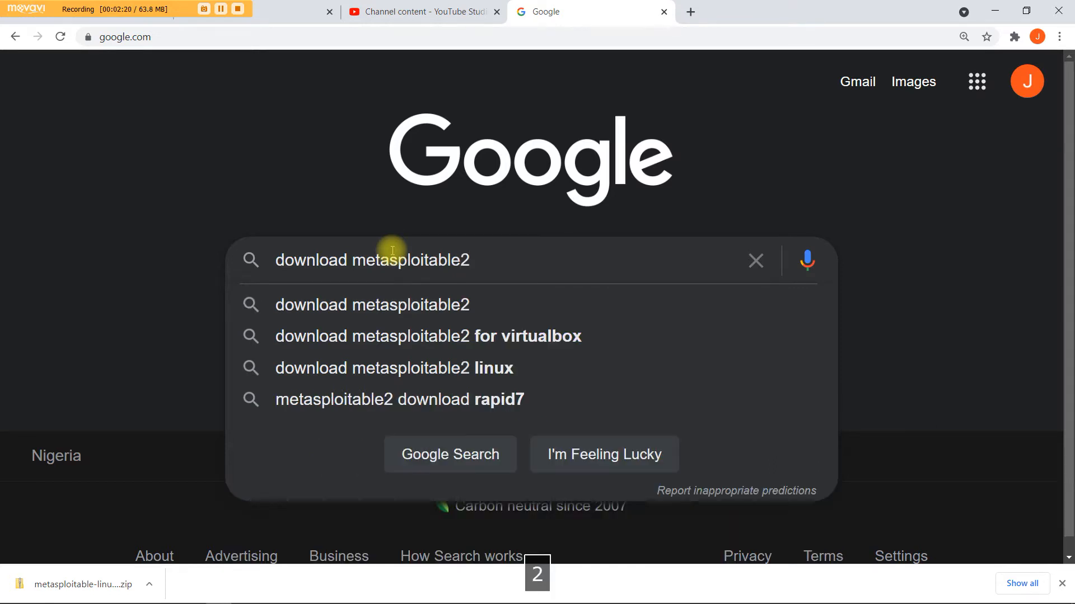
{"action": "key", "text": "Return"}
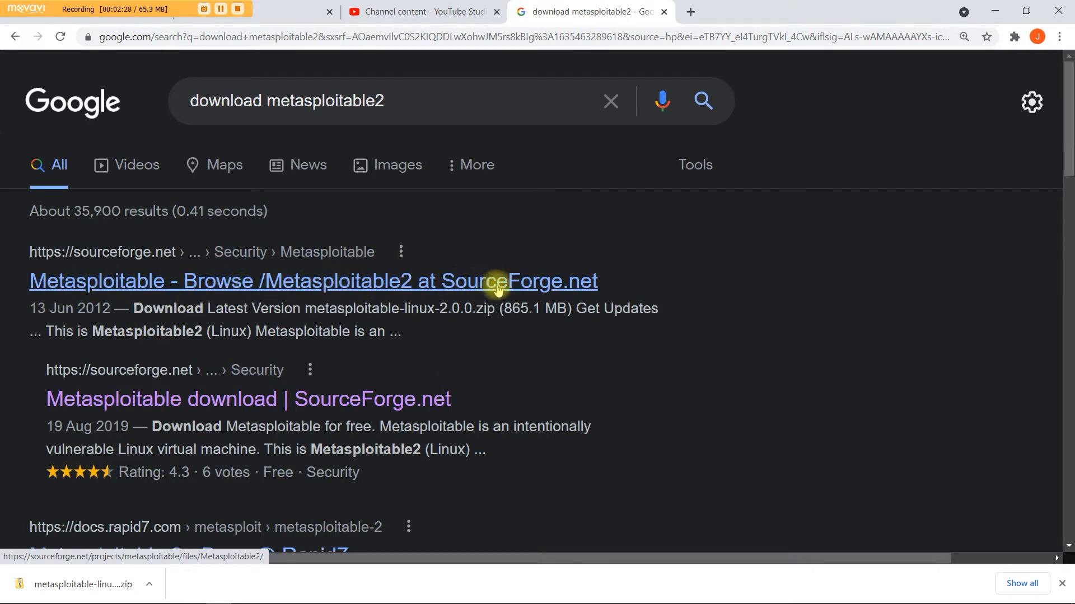
Step: Open the SourceForge Metasploitable2 files page from the results and start downloading the latest version, metasploitable-linux-2.0.0.zip
{"action": "left_click", "coordinate": [296, 282]}
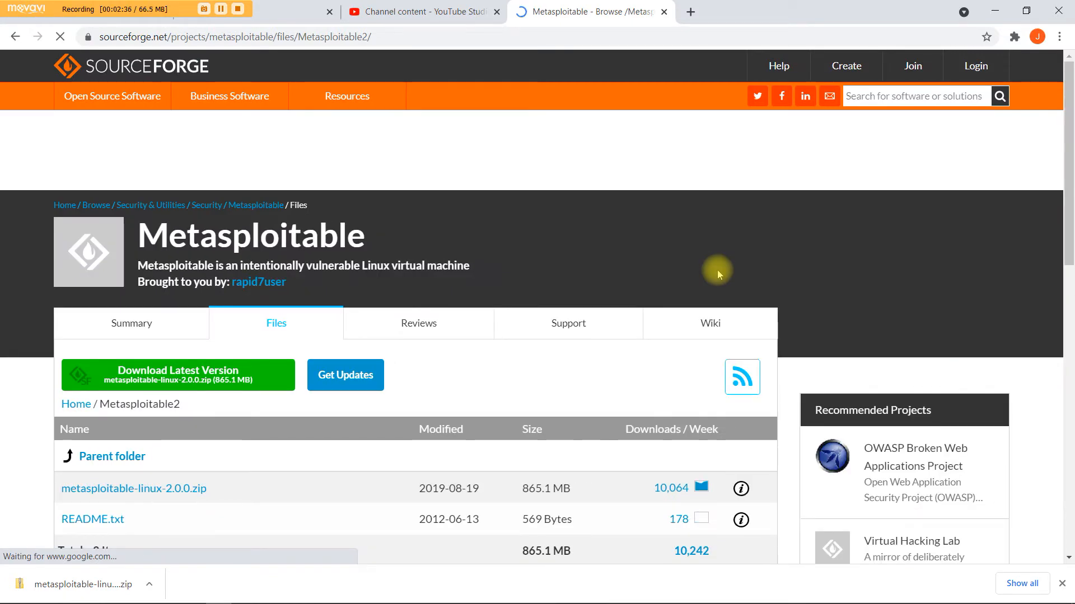
{"action": "key", "text": "Down"}
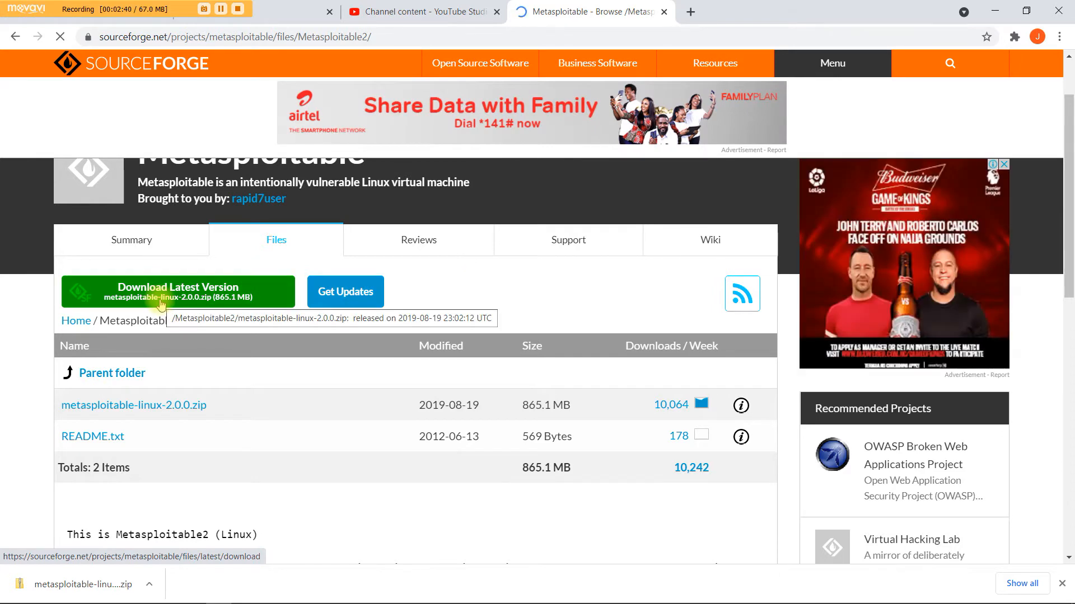
{"action": "left_click", "coordinate": [161, 305]}
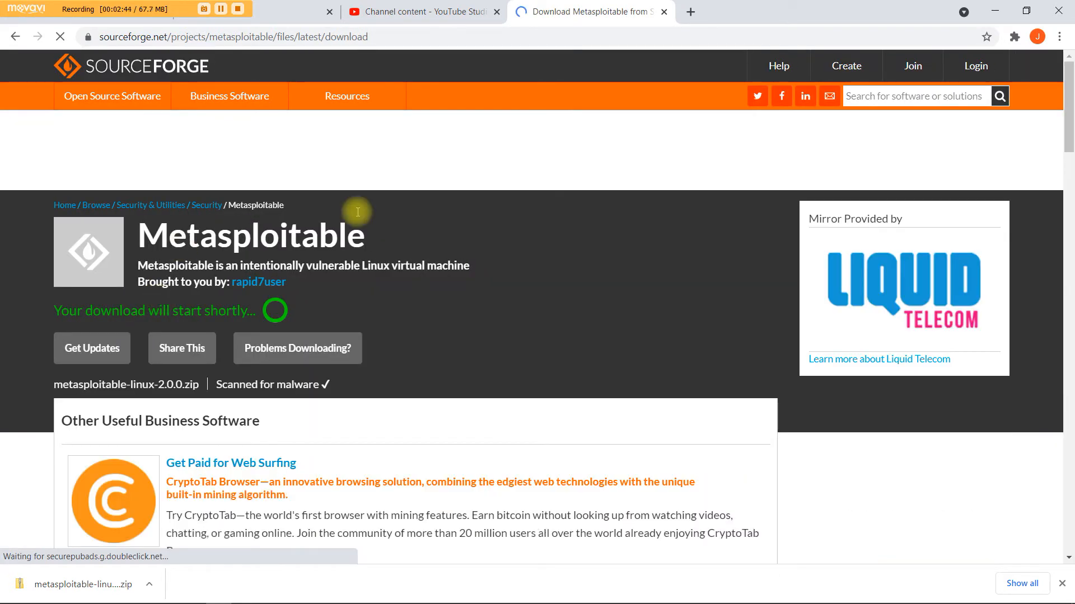
{"action": "key", "text": "Down"}
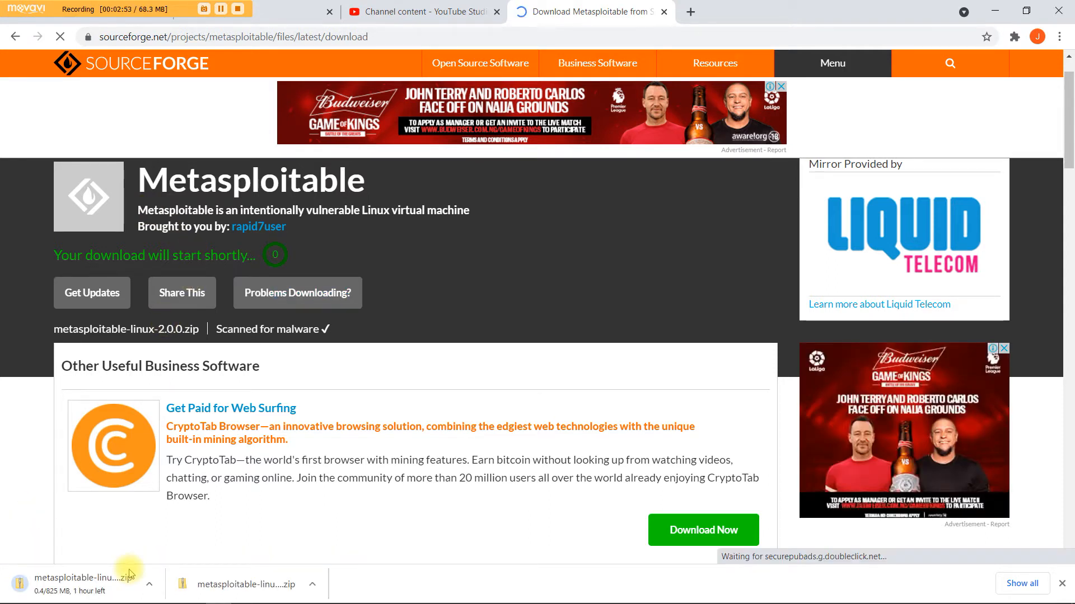
Step: Cancel the running duplicate download of the Metasploitable zip file
{"action": "left_click", "coordinate": [149, 585]}
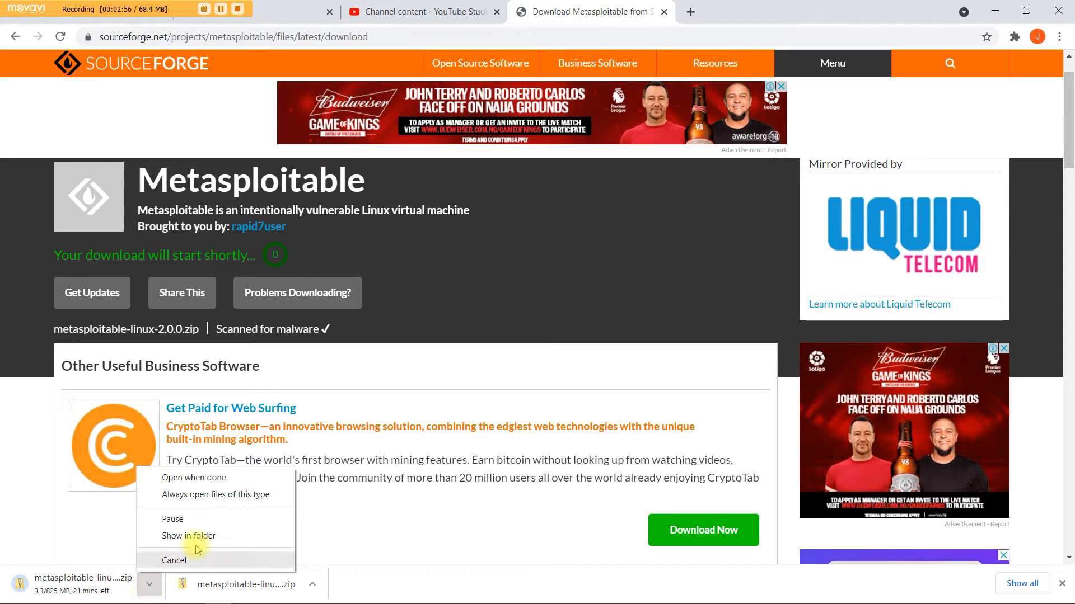
{"action": "left_click", "coordinate": [179, 563]}
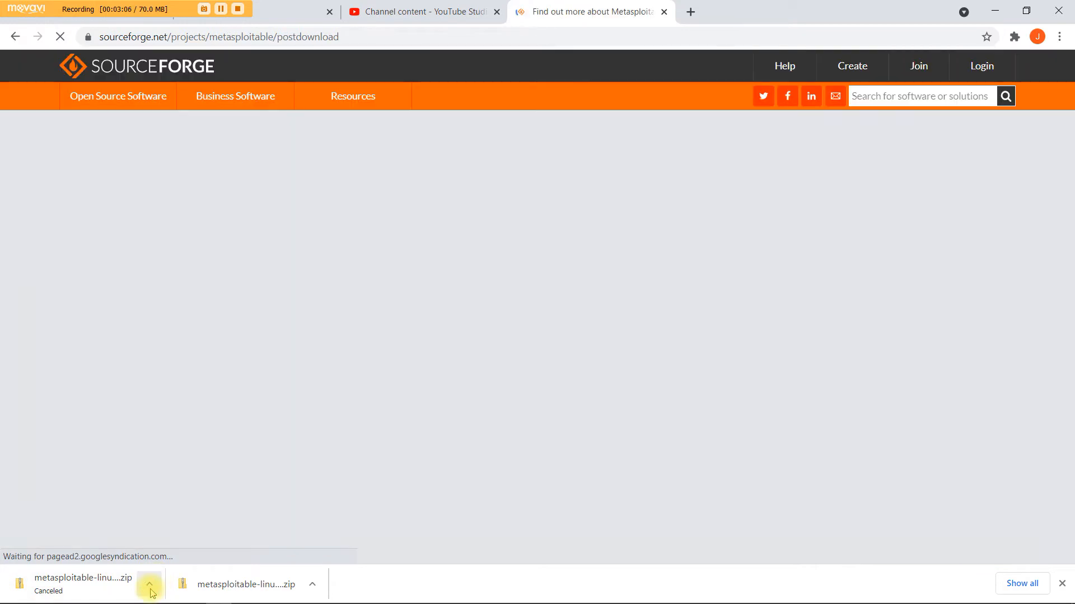
{"action": "left_click", "coordinate": [149, 584]}
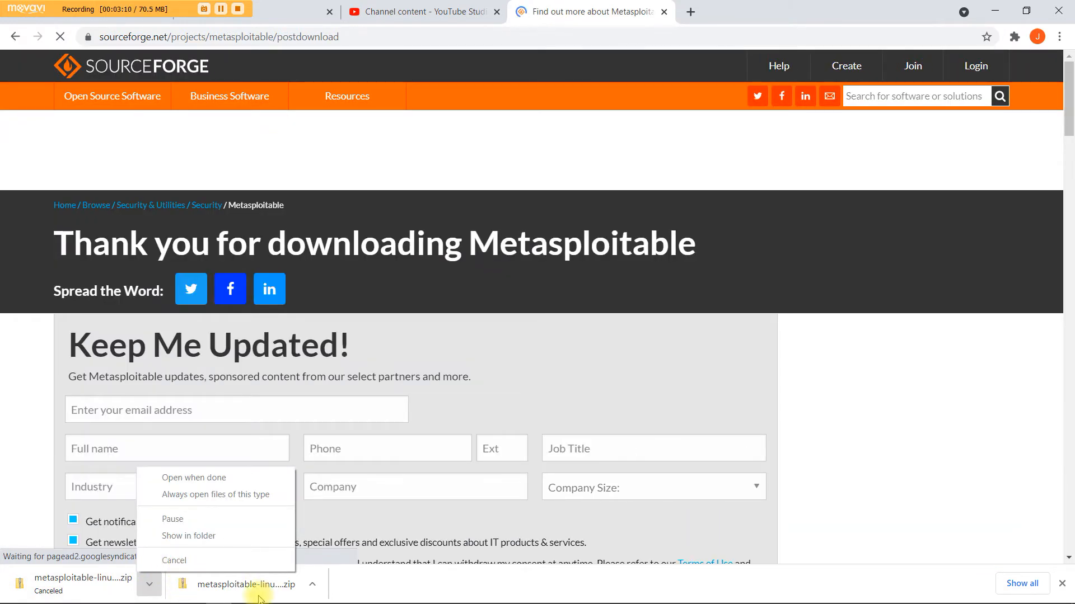
{"action": "left_click", "coordinate": [391, 588]}
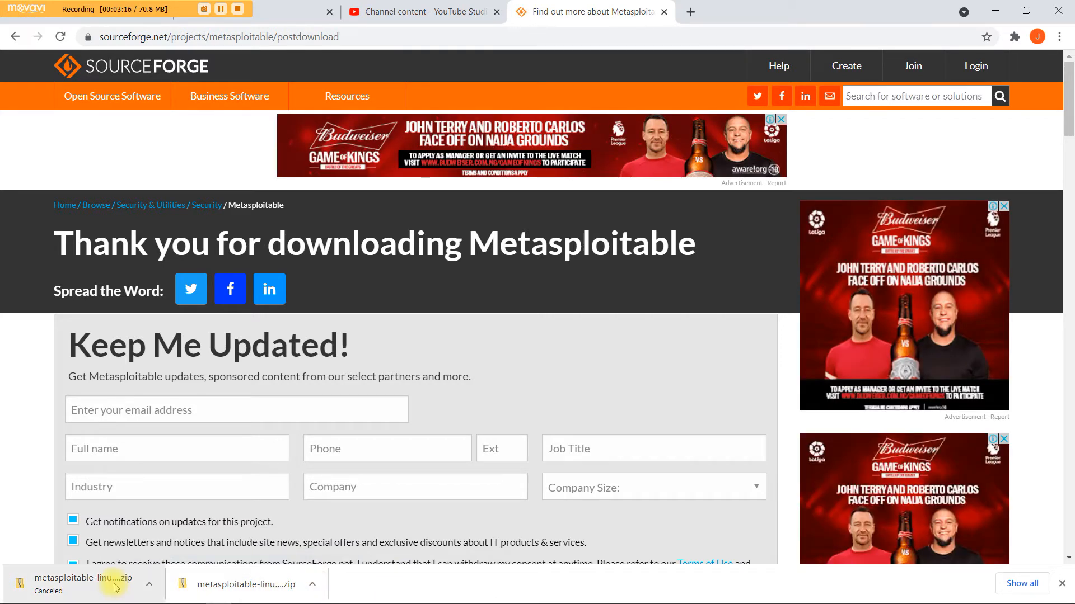
Step: Show the previously downloaded Metasploitable zip file in its Downloads folder
{"action": "left_click", "coordinate": [318, 584]}
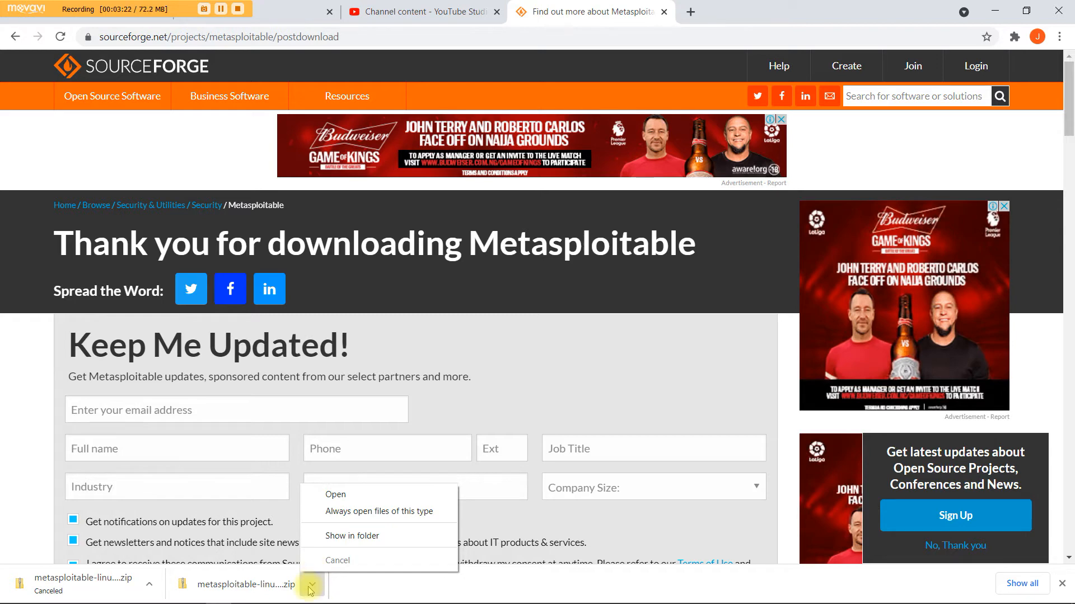
{"action": "left_click", "coordinate": [355, 539]}
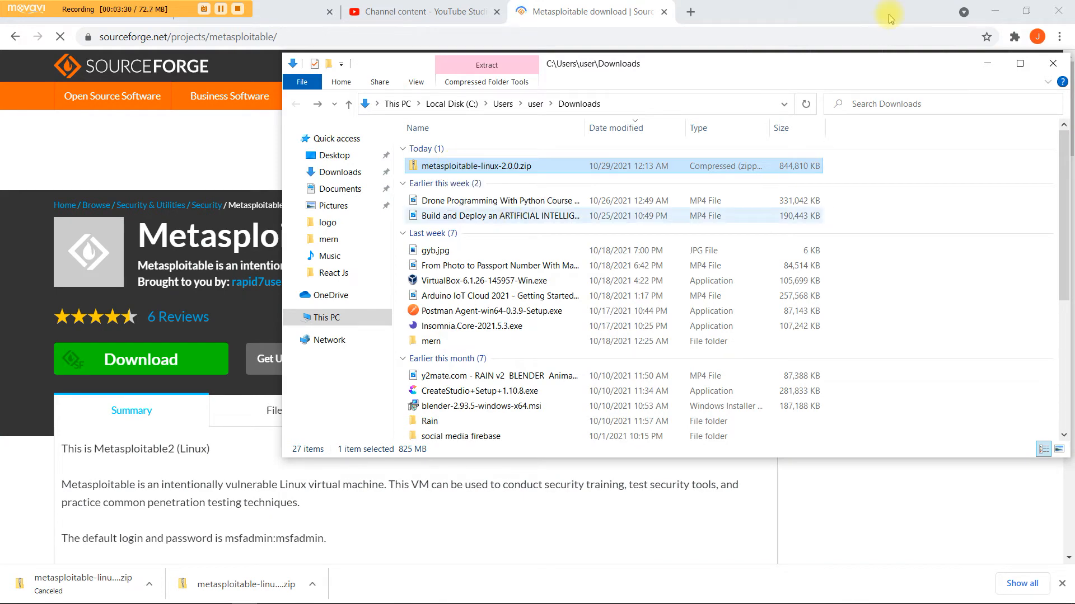
{"action": "left_click", "coordinate": [1018, 65]}
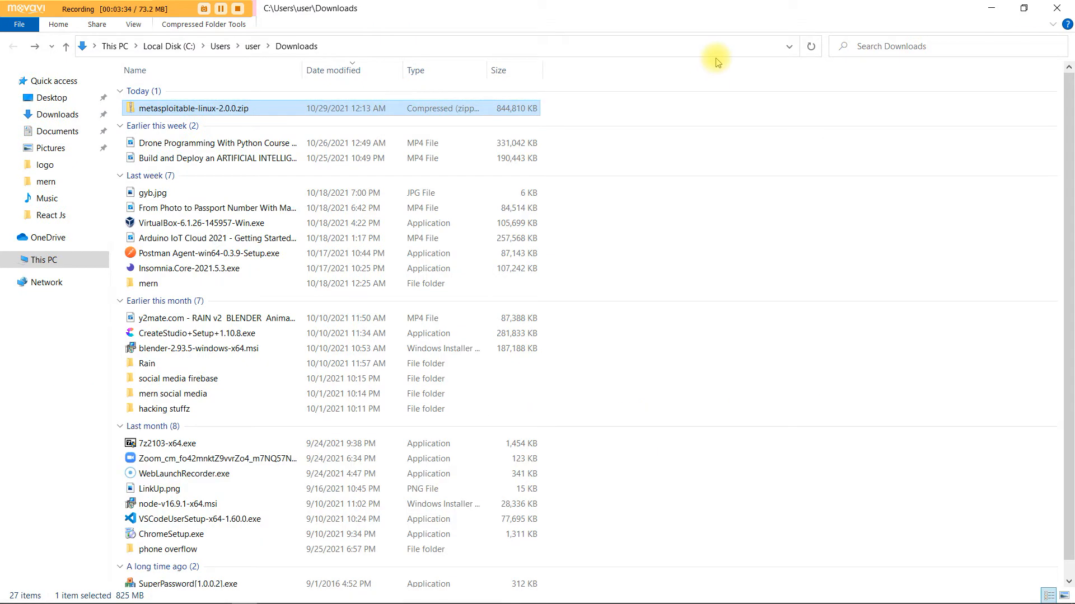
{"action": "left_click", "coordinate": [1024, 8]}
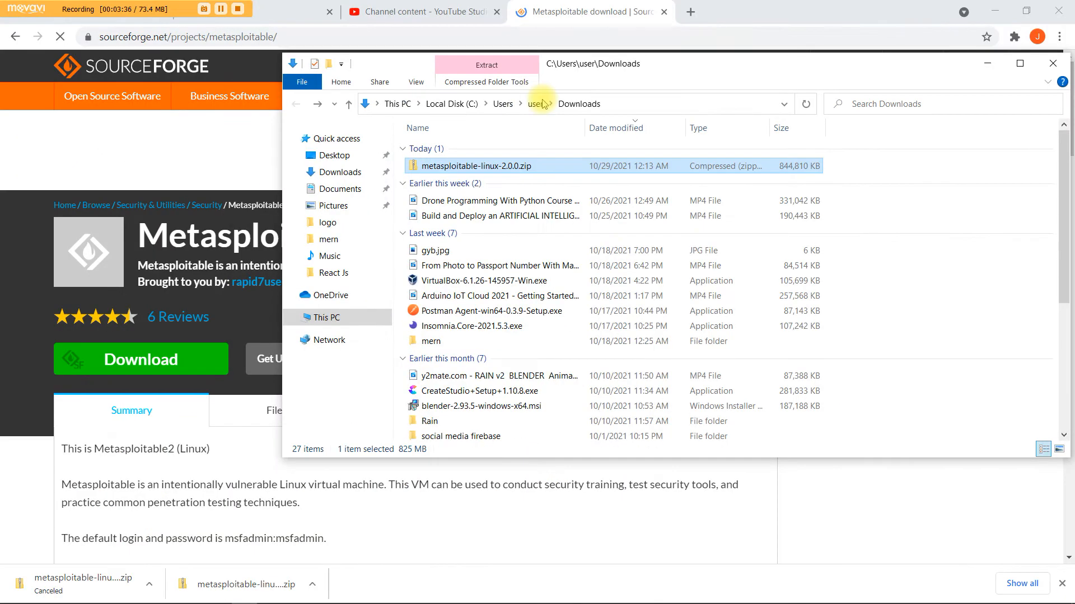
{"action": "left_click", "coordinate": [426, 167]}
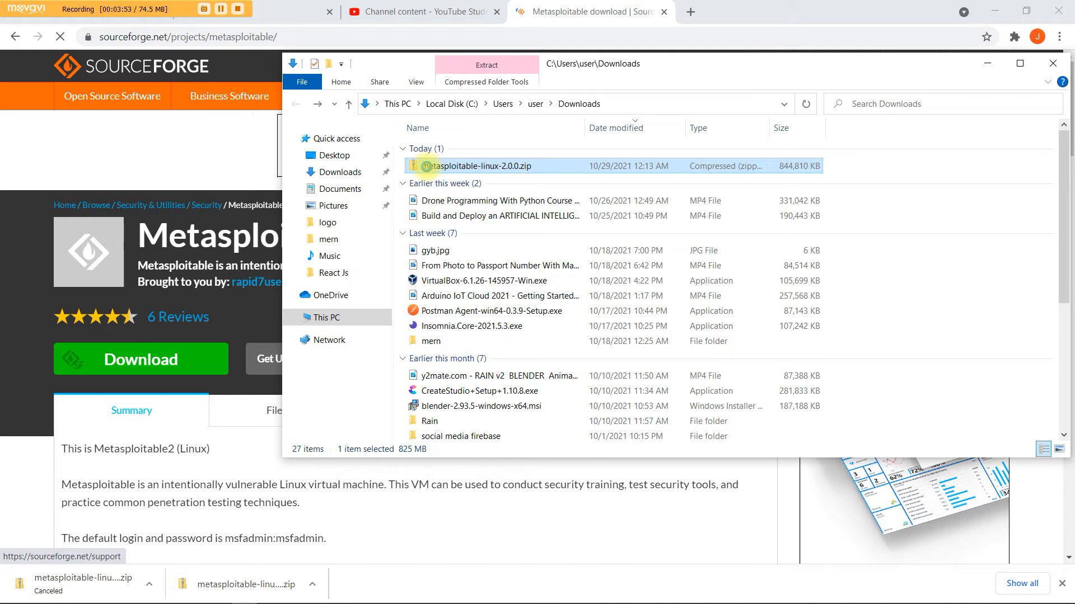
{"action": "right_click", "coordinate": [428, 168]}
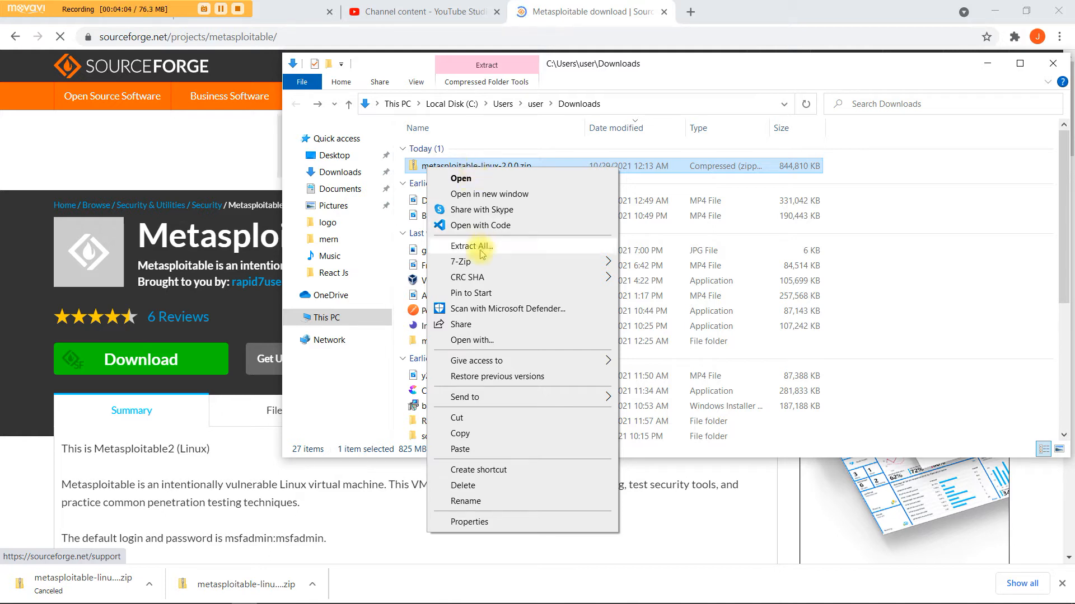
{"action": "mouse_move", "coordinate": [473, 265]}
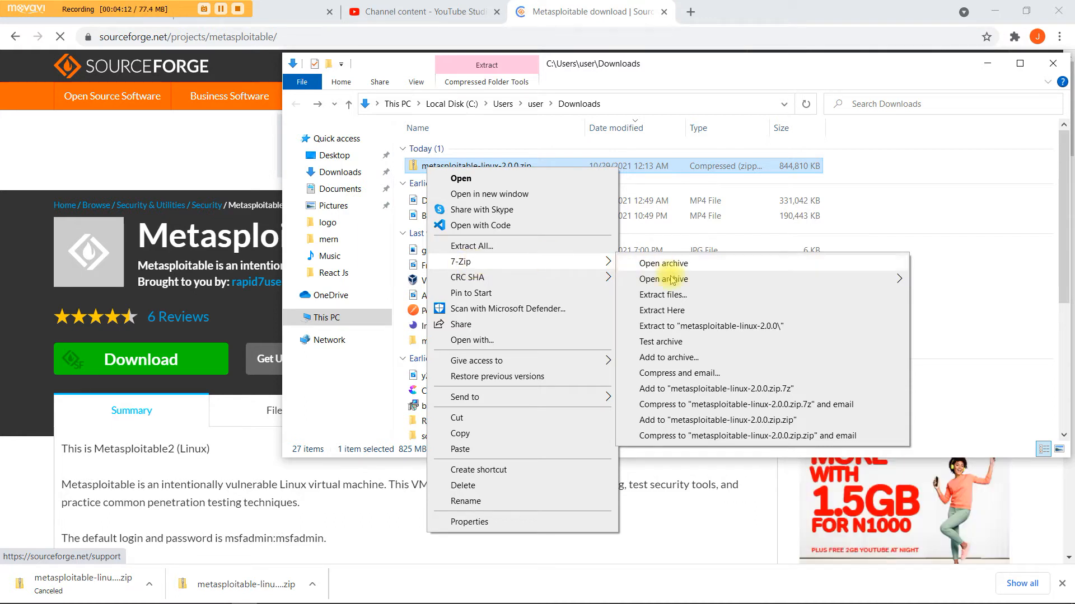
{"action": "left_click", "coordinate": [672, 317]}
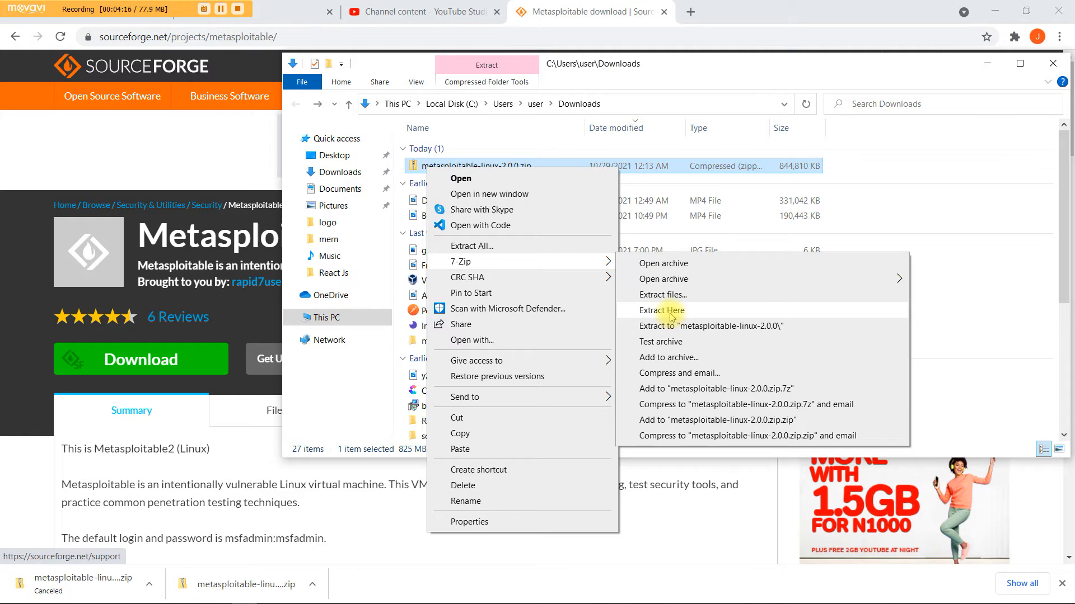
{"action": "left_click", "coordinate": [643, 68]}
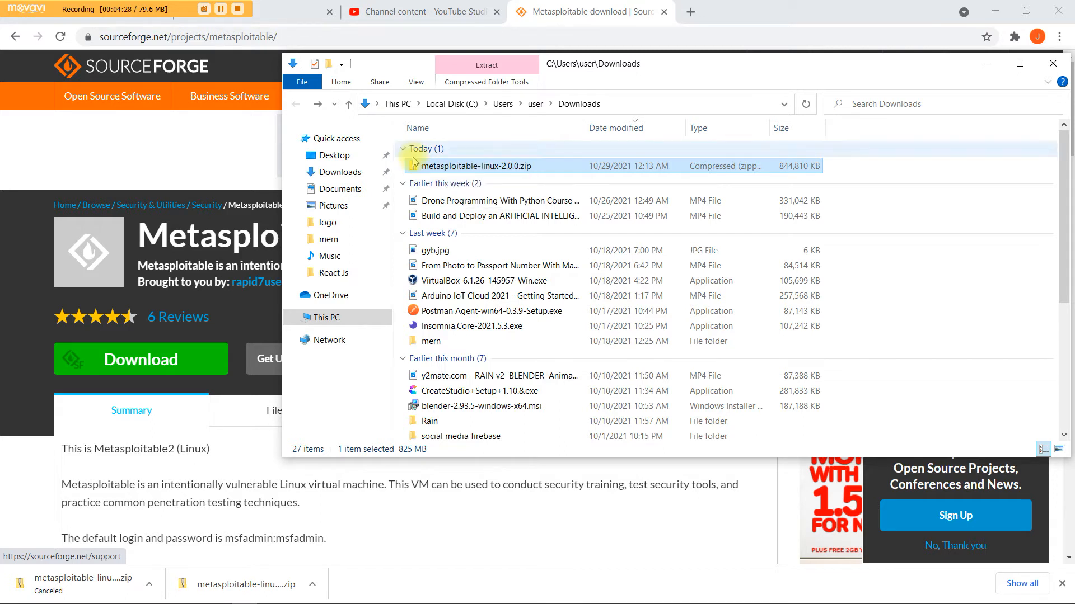
Step: Open the metasploitable-linux-2.0.0.zip archive and go into its Metasploitable2-Linux folder
{"action": "double_click", "coordinate": [441, 166]}
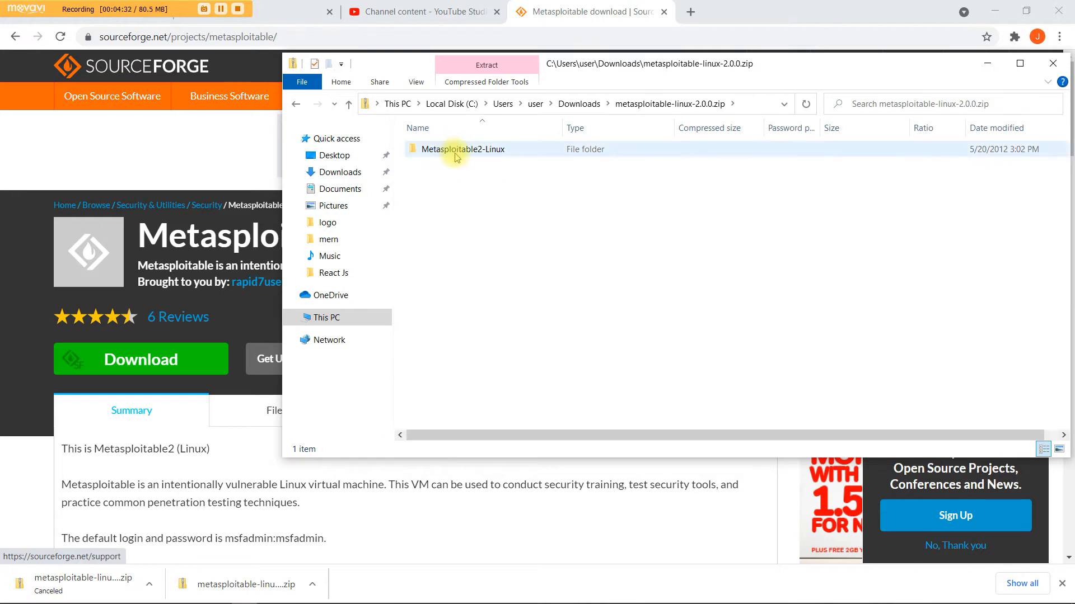
{"action": "double_click", "coordinate": [456, 153]}
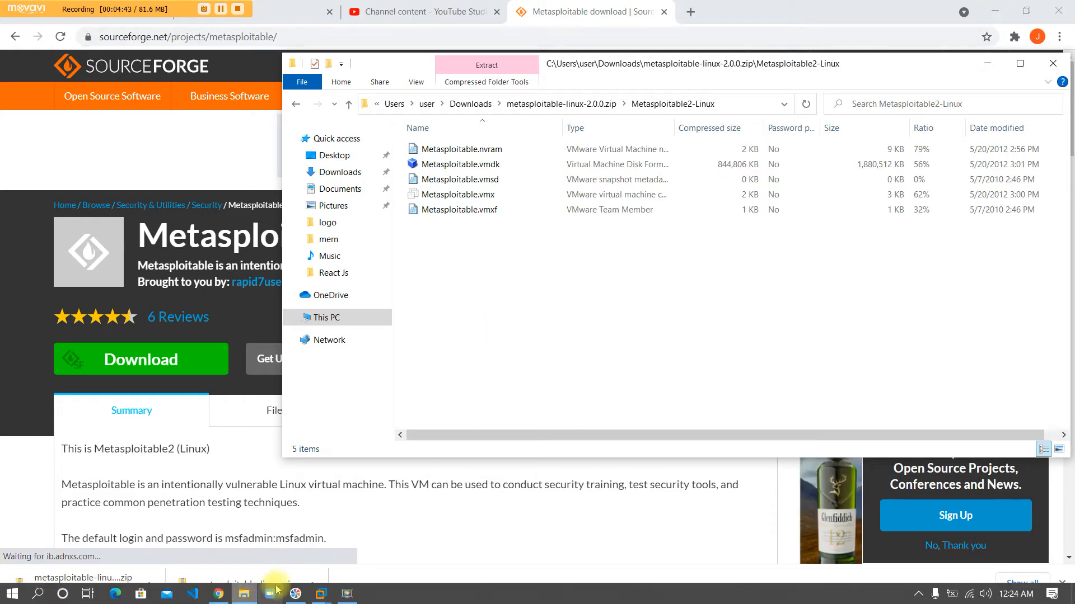
Step: Switch to VMware Workstation to view its Home page, and minimize it to return to the archive's folder
{"action": "left_click", "coordinate": [322, 595]}
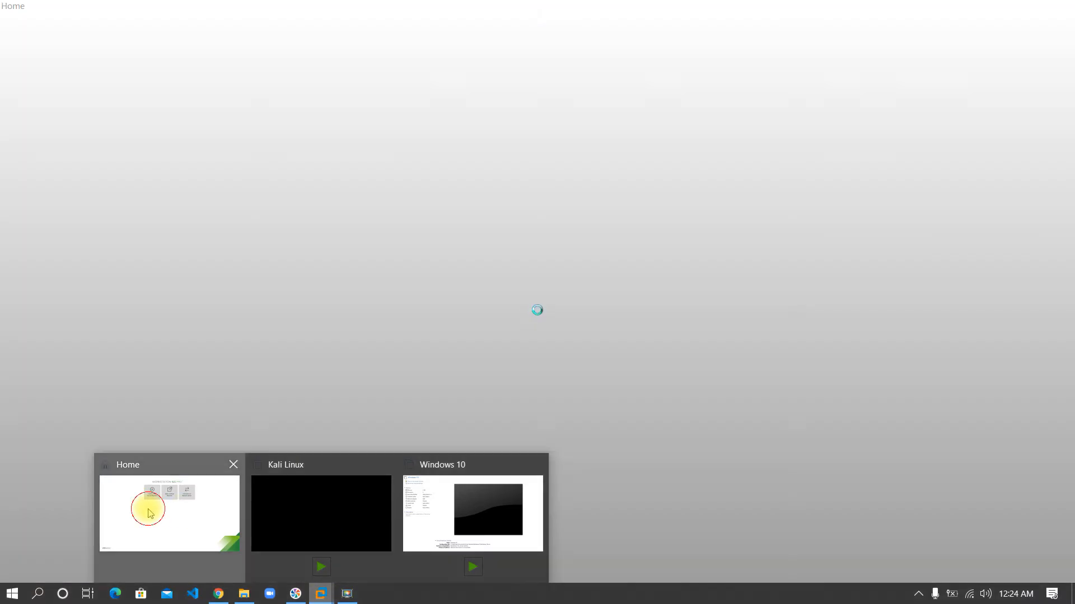
{"action": "left_click", "coordinate": [148, 512]}
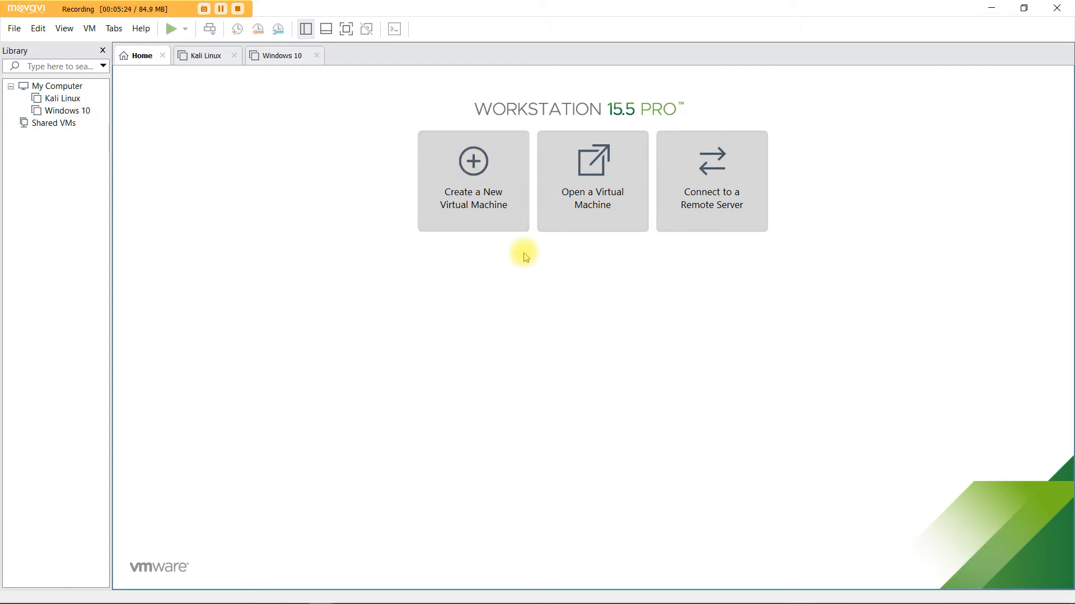
{"action": "left_click", "coordinate": [990, 9]}
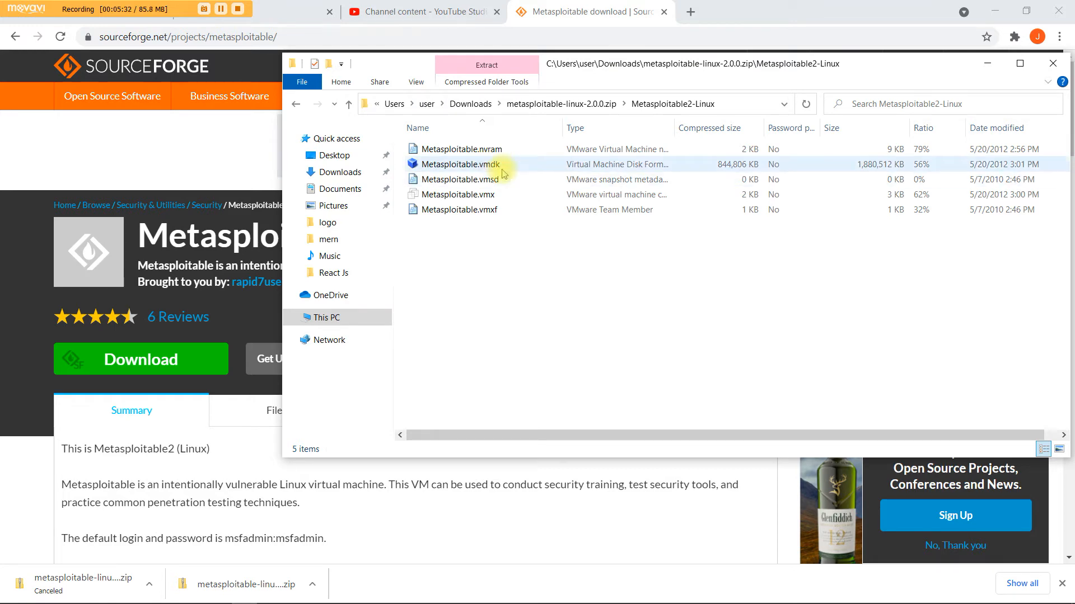
Step: Switch to VMware Workstation, start opening an existing virtual machine, and browse to the Metasploitable2-Linux folder in Downloads
{"action": "key", "text": "alt+Tab"}
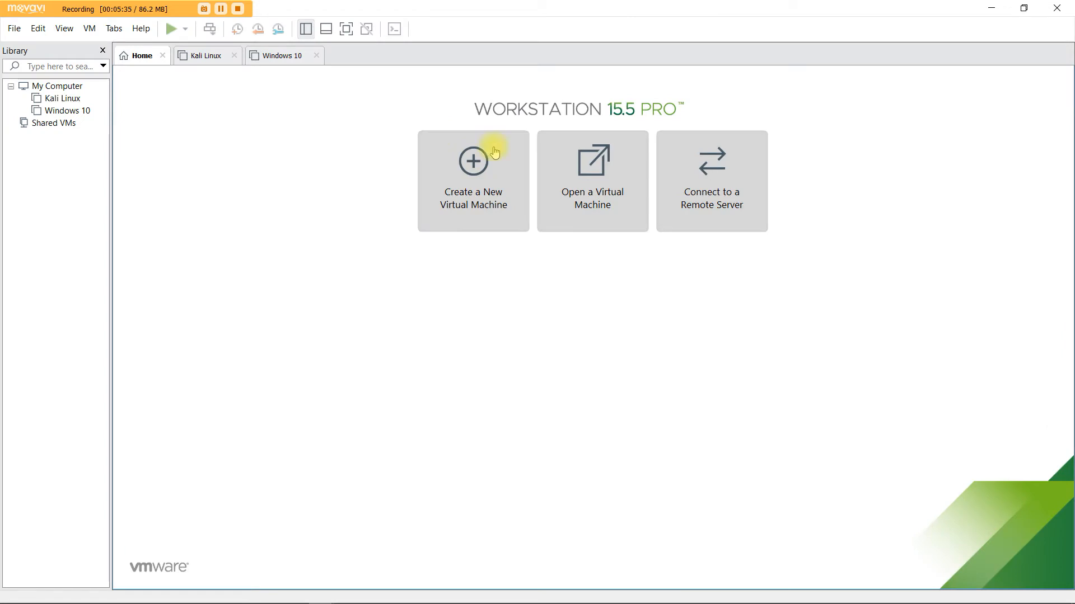
{"action": "left_click", "coordinate": [496, 198]}
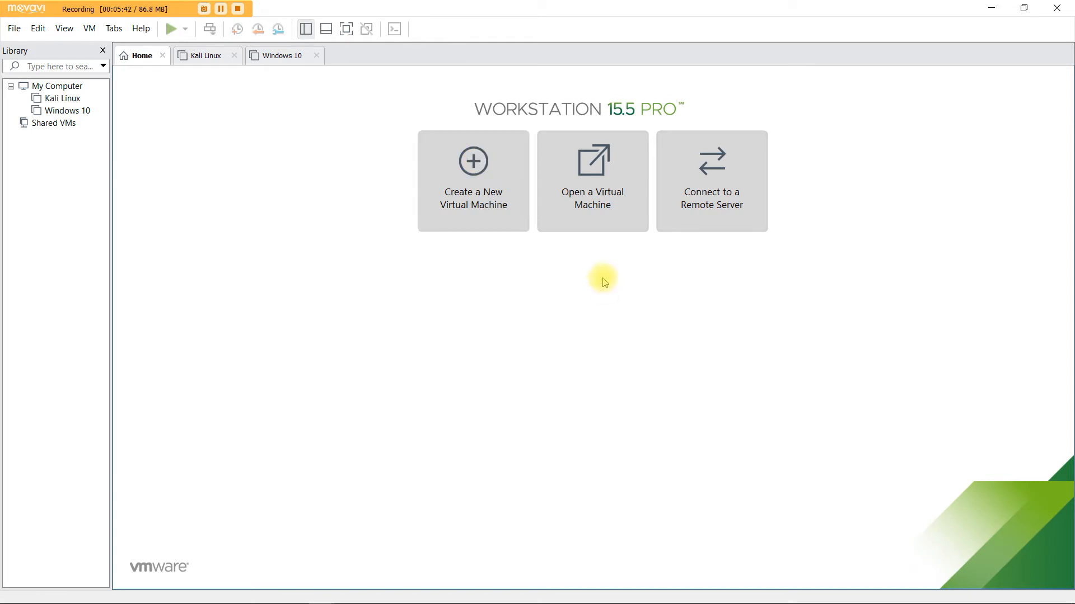
{"action": "left_click", "coordinate": [607, 167]}
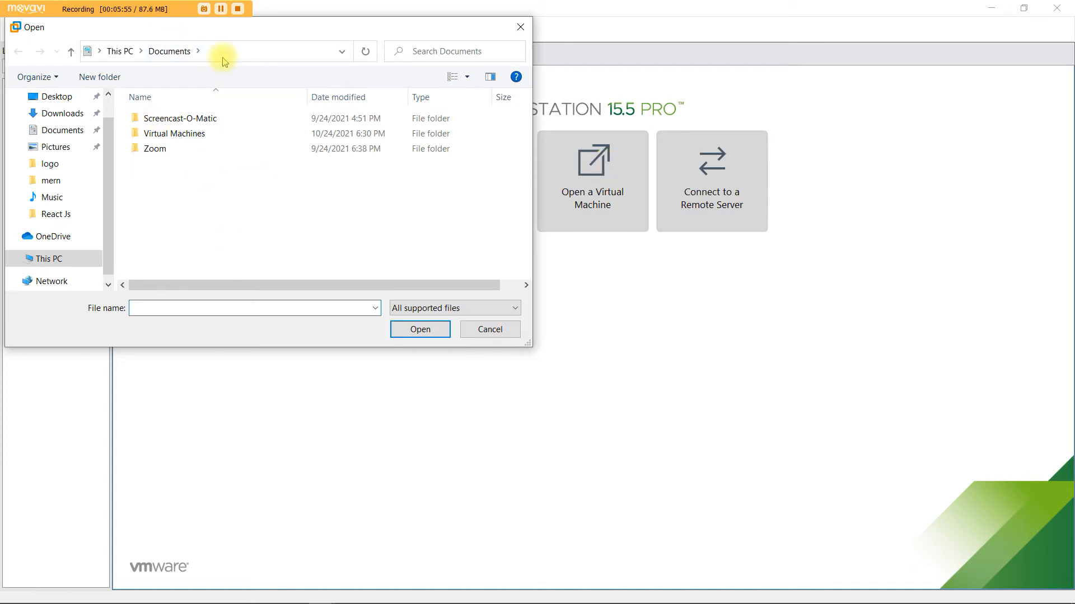
{"action": "left_click_drag", "start_coordinate": [307, 34], "coordinate": [506, 86]}
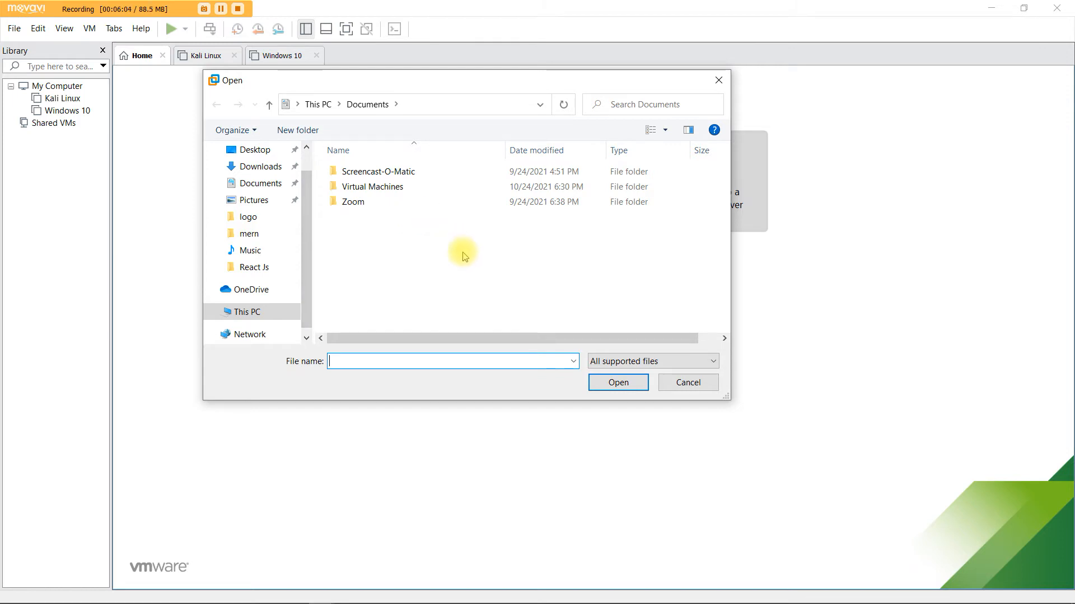
{"action": "left_click", "coordinate": [273, 171]}
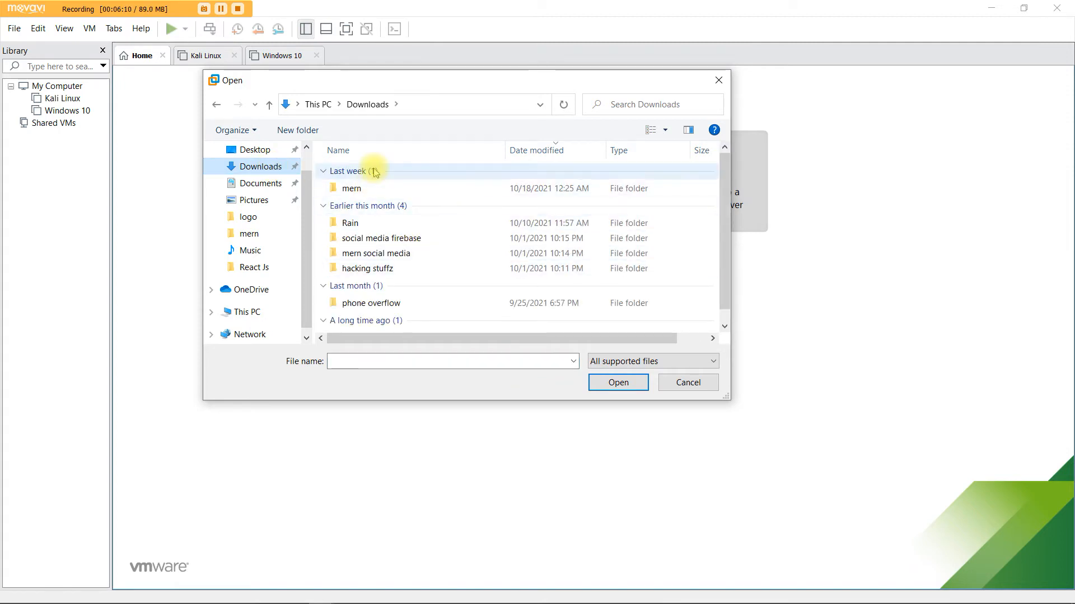
{"action": "left_click", "coordinate": [383, 255]}
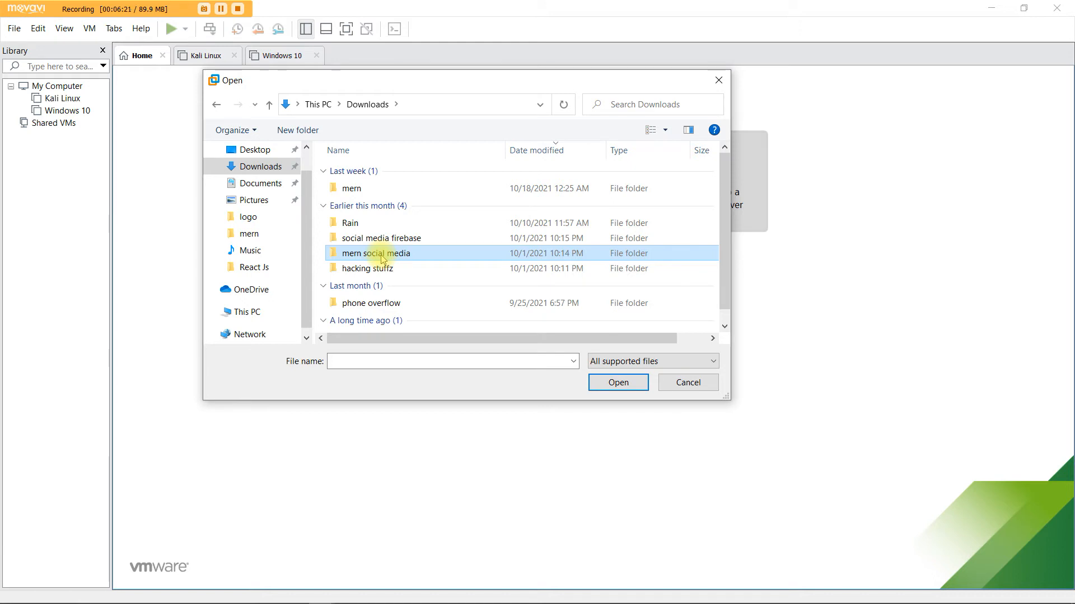
{"action": "key", "text": "m"}
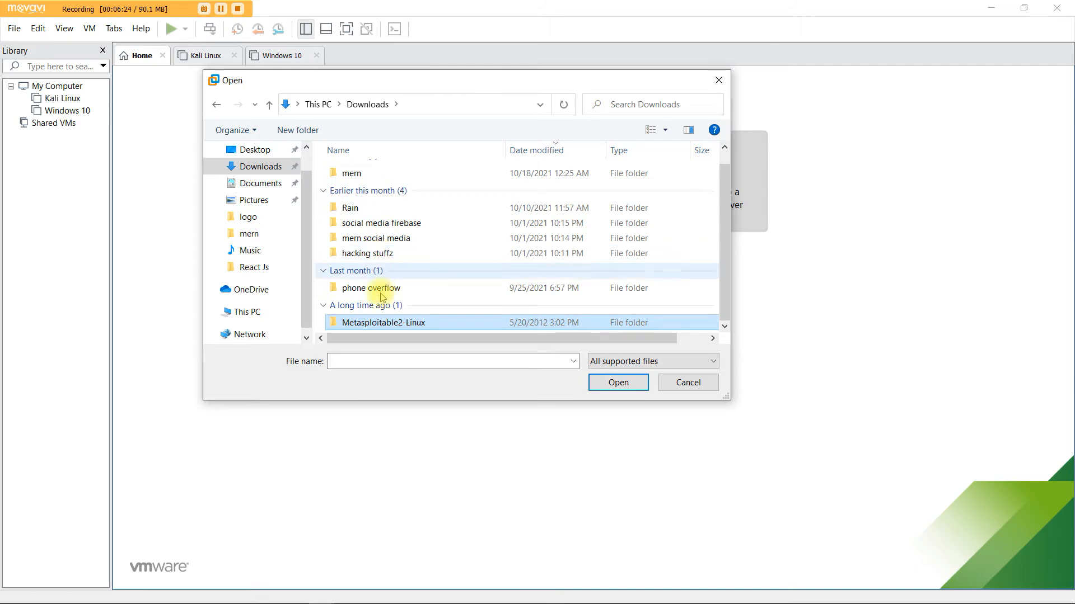
{"action": "double_click", "coordinate": [384, 323]}
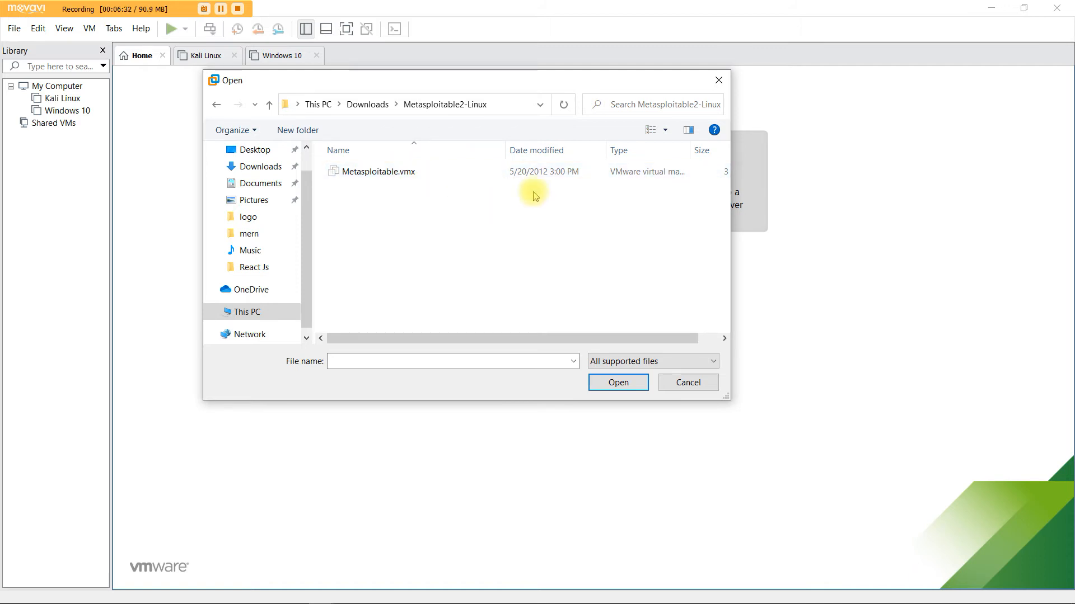
Step: Open the Metasploitable.vmx file from the Metasploitable2-Linux folder as a virtual machine
{"action": "left_click", "coordinate": [356, 174]}
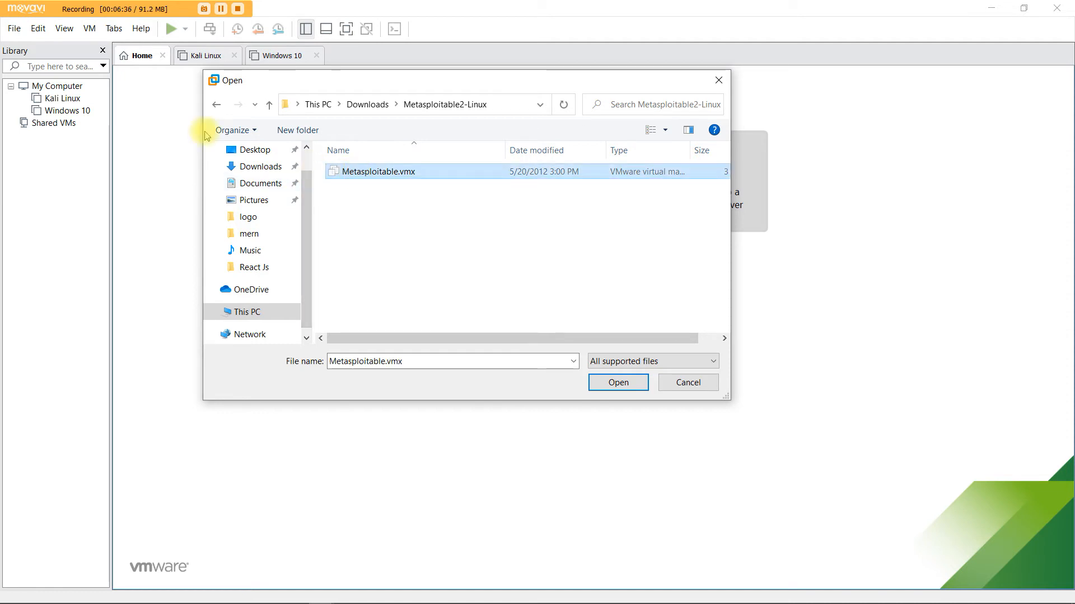
{"action": "left_click", "coordinate": [217, 105]}
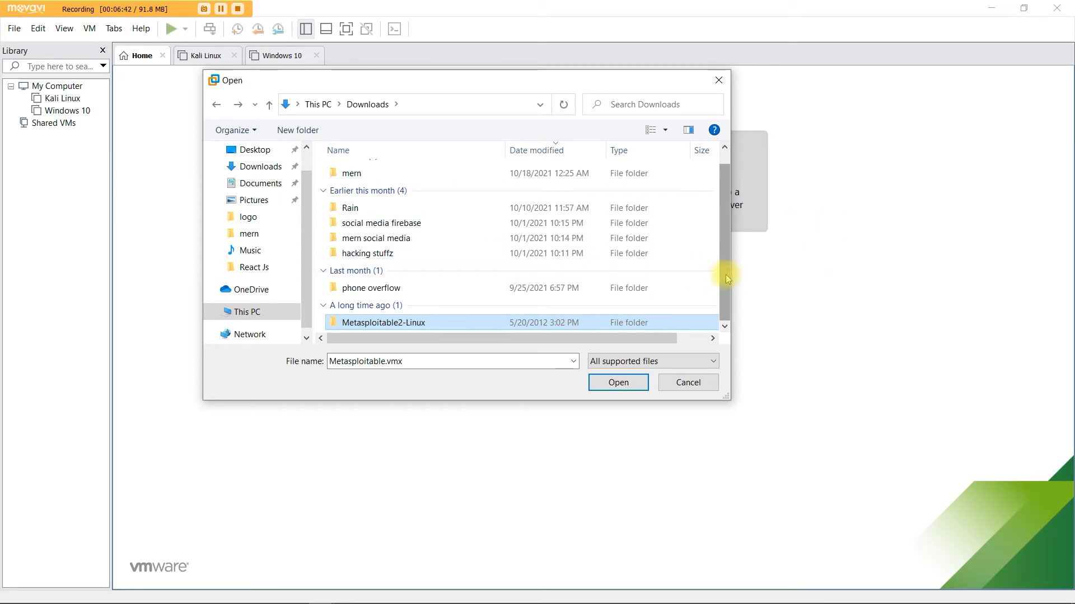
{"action": "double_click", "coordinate": [371, 323]}
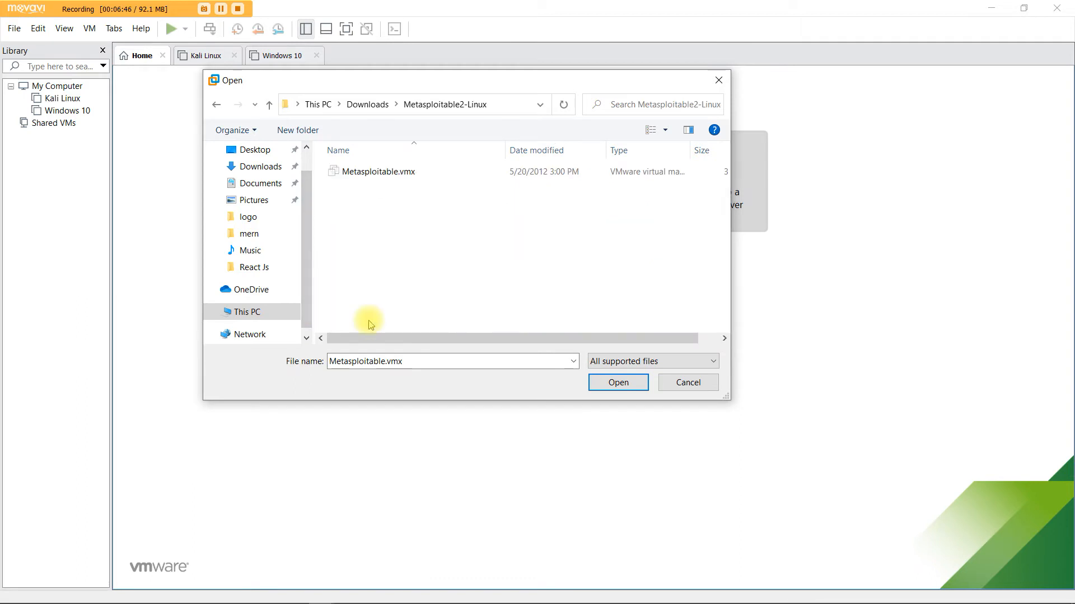
{"action": "left_click", "coordinate": [377, 173]}
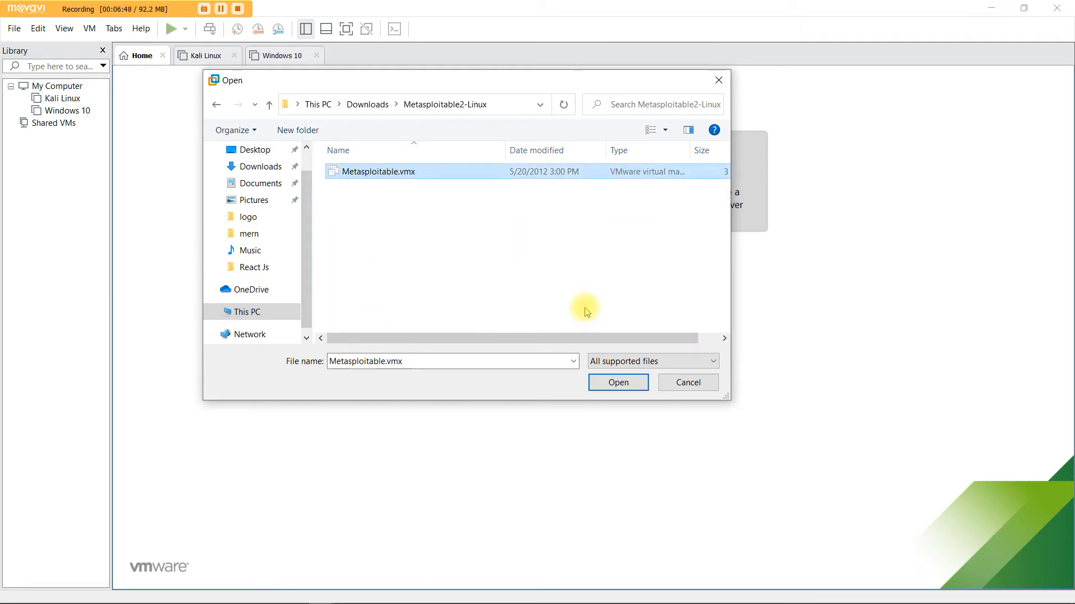
{"action": "left_click", "coordinate": [620, 383]}
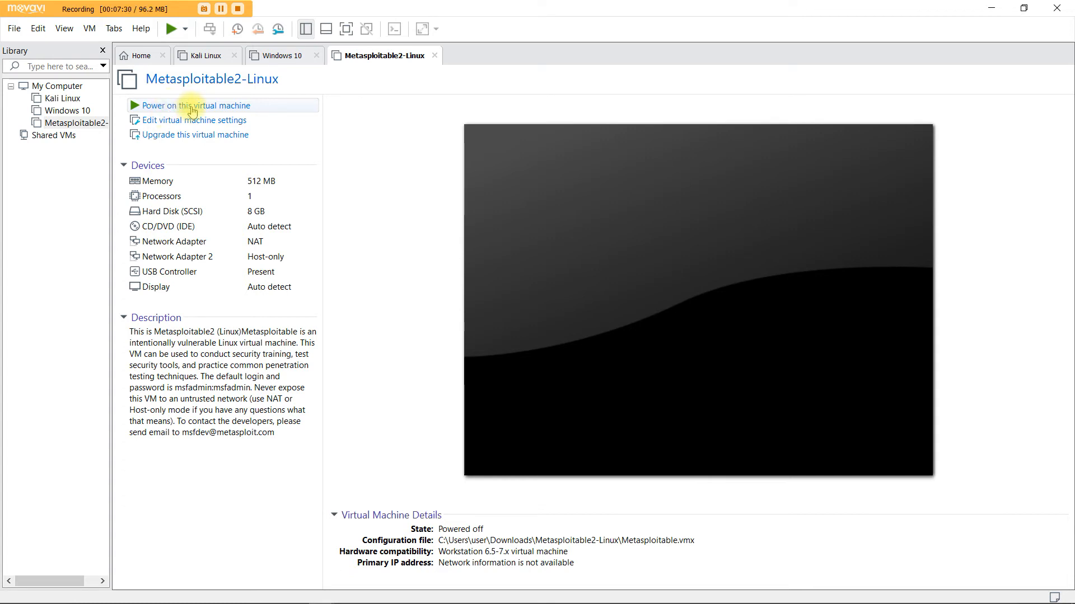
Step: Power on the Metasploitable2-Linux virtual machine, declare it as copied, and show it in full screen
{"action": "left_click", "coordinate": [192, 107]}
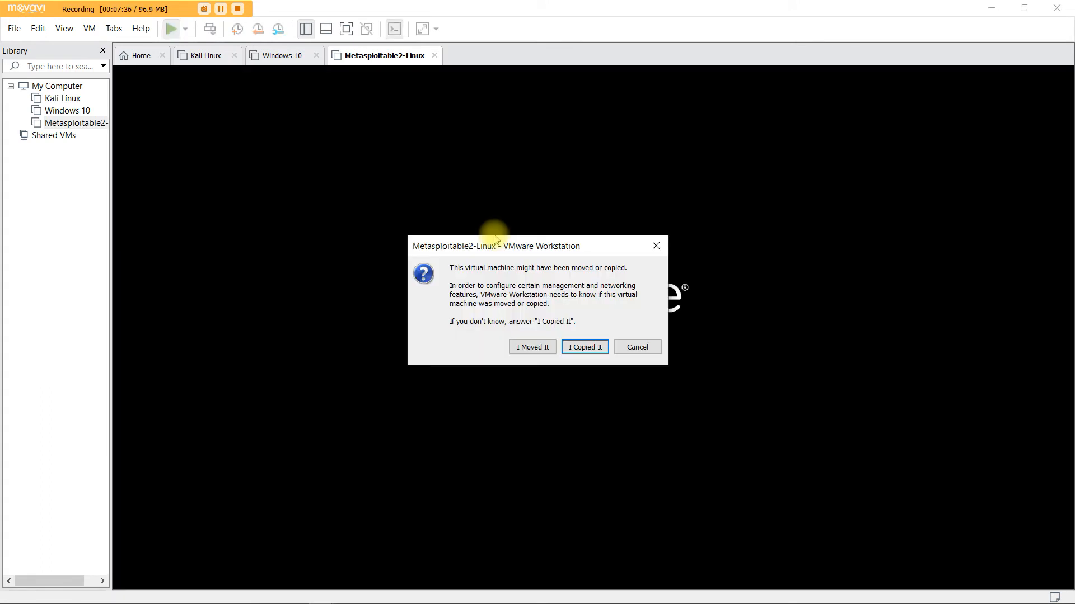
{"action": "left_click", "coordinate": [575, 347]}
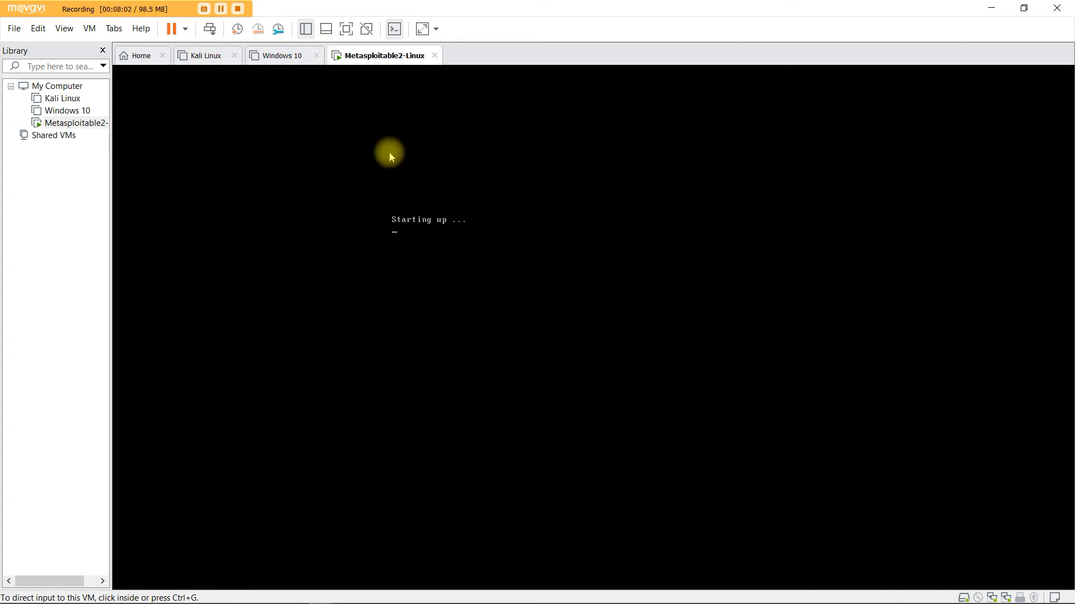
{"action": "left_click", "coordinate": [347, 30]}
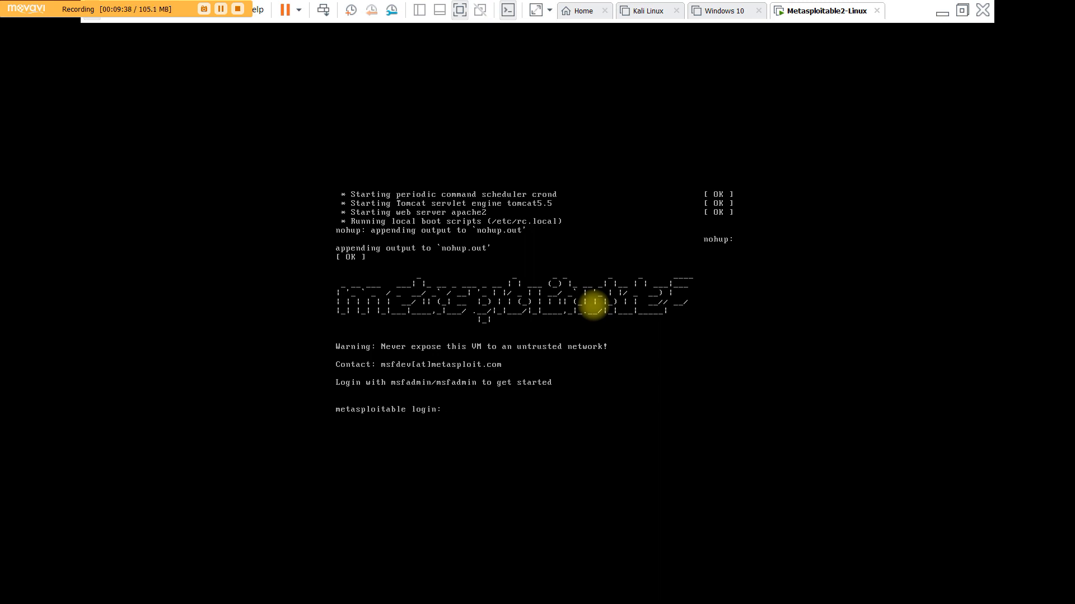
Step: Log in at the Metasploitable console with the default username and account password
{"action": "type", "text": "msfadmin"}
{"action": "key", "text": "Return"}
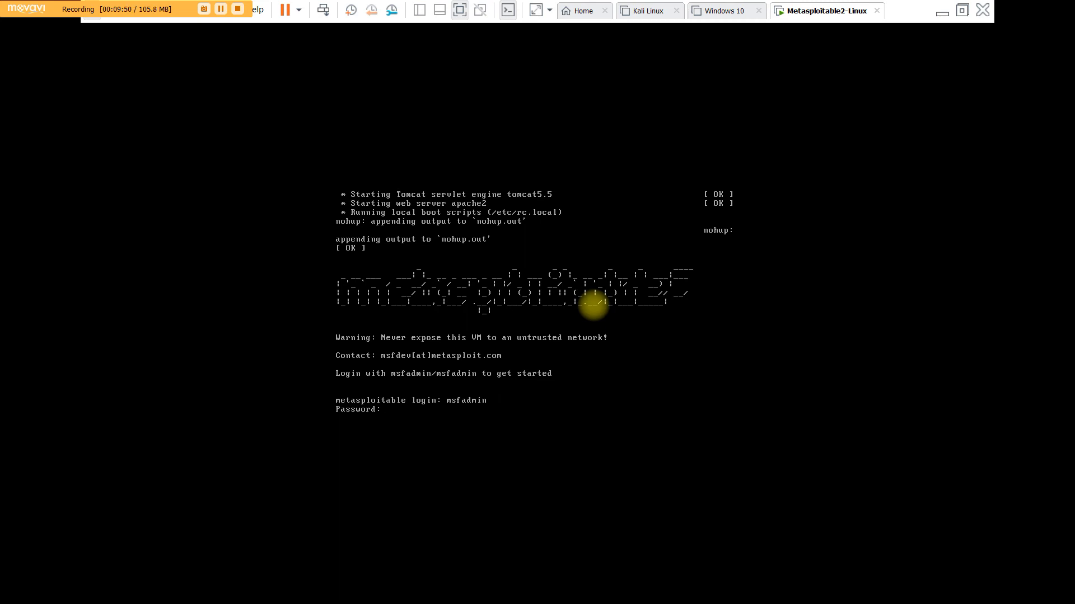
{"action": "key", "text": "Return"}
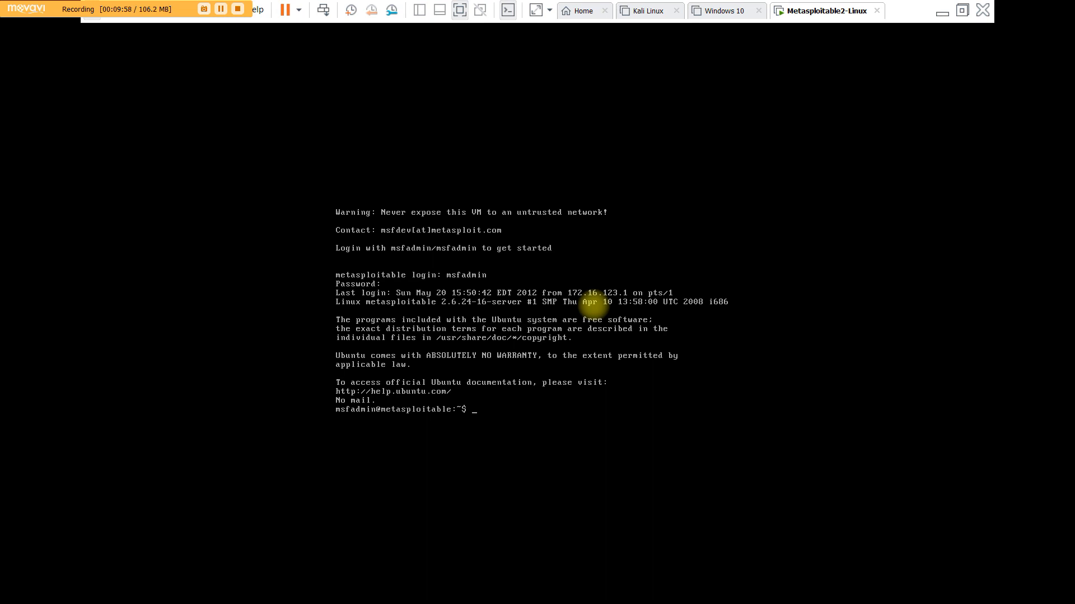
Step: Display the network interface configuration with ifconfig and list the home directory's contents with ls
{"action": "type", "text": "ifconfig"}
{"action": "key", "text": "Return"}
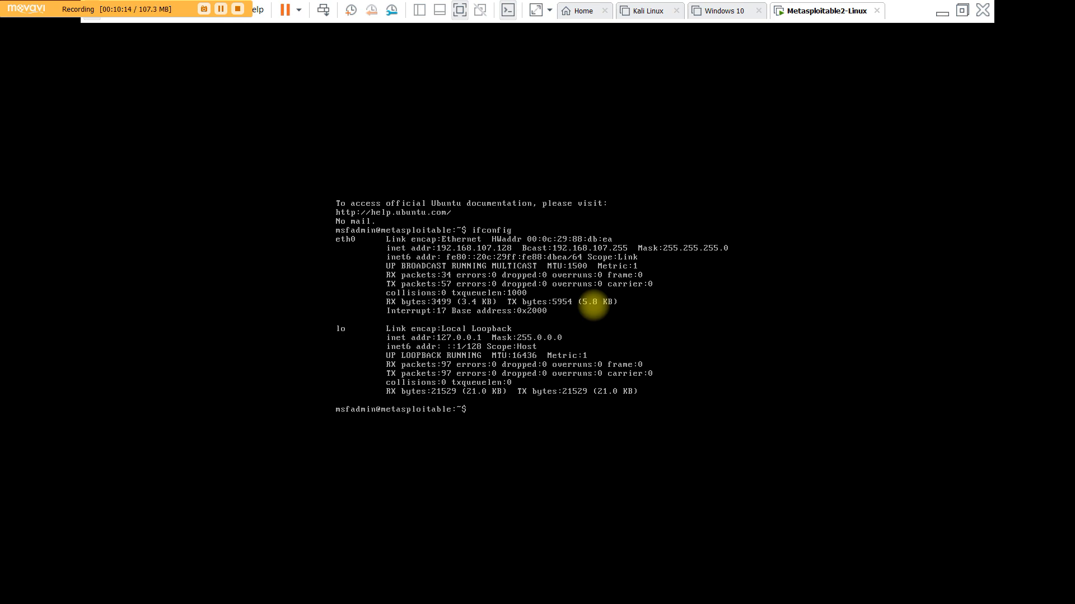
{"action": "type", "text": "s"}
{"action": "key", "text": "Return"}
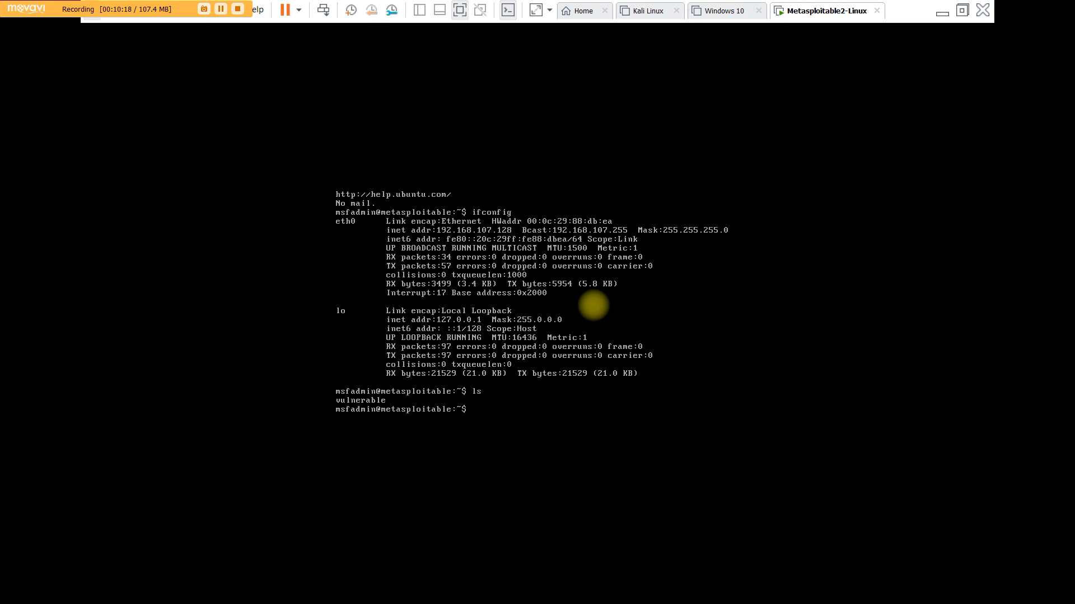
Step: Change into the vulnerable directory and list its contents with ls, releasing input from the virtual machine
{"action": "type", "text": "cd vulnerable"}
{"action": "key", "text": "Return"}
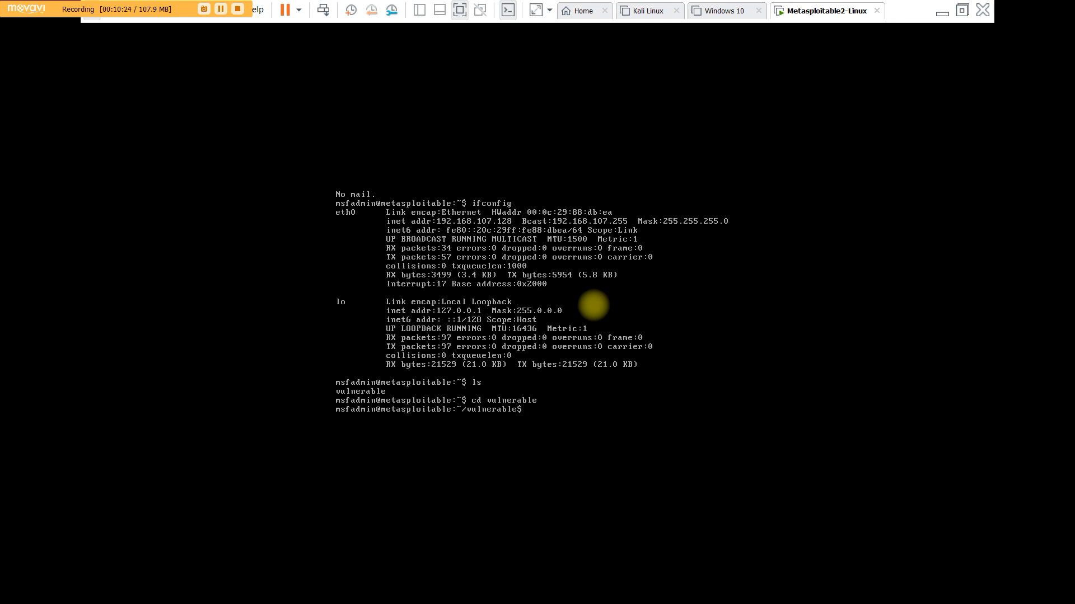
{"action": "type", "text": "ls"}
{"action": "key", "text": "Return"}
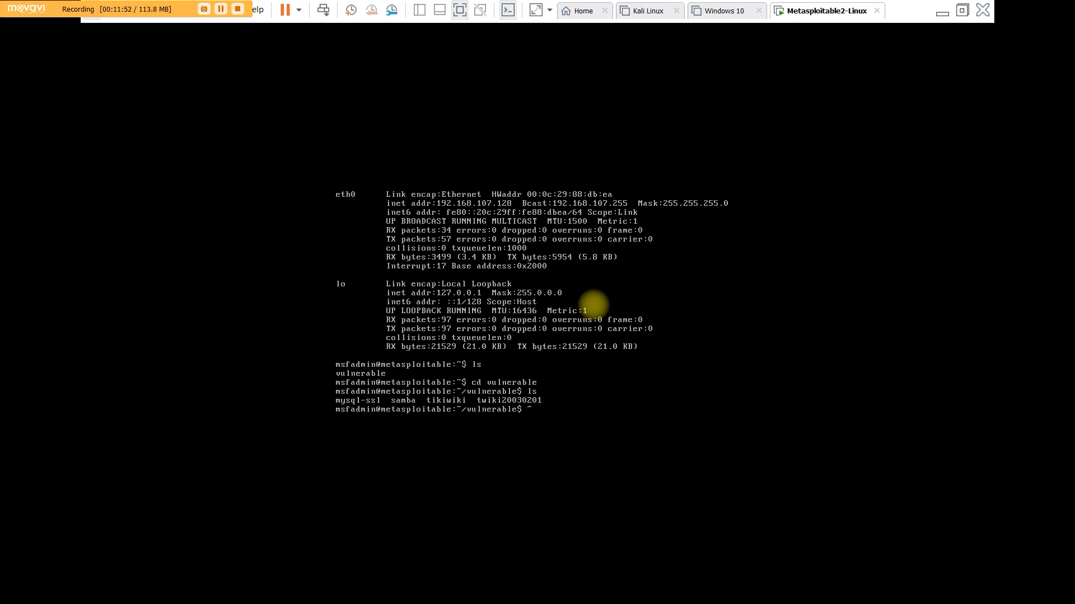
{"action": "key", "text": "ctrl+alt"}
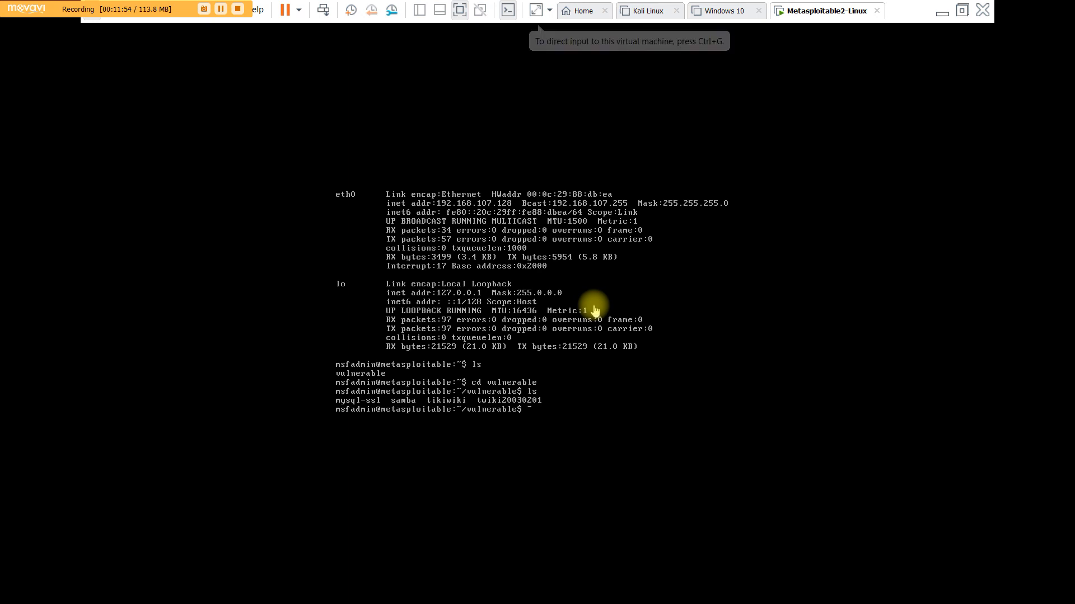